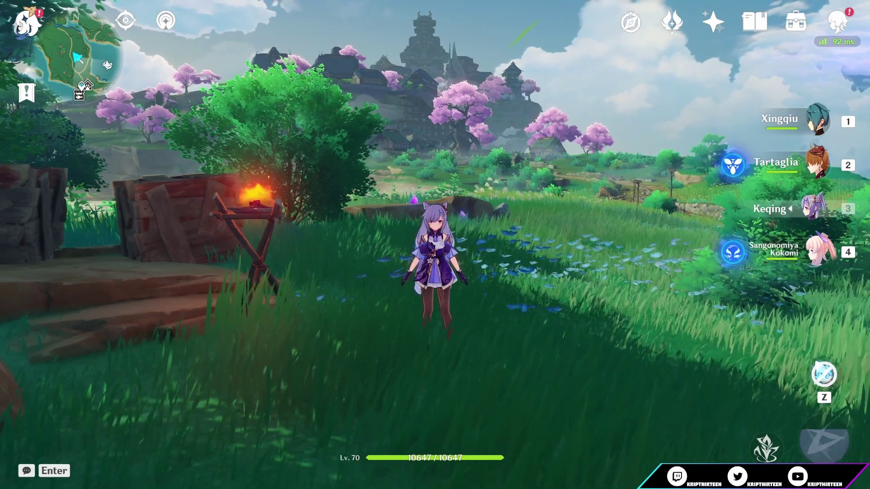
key(c)
click(105, 103)
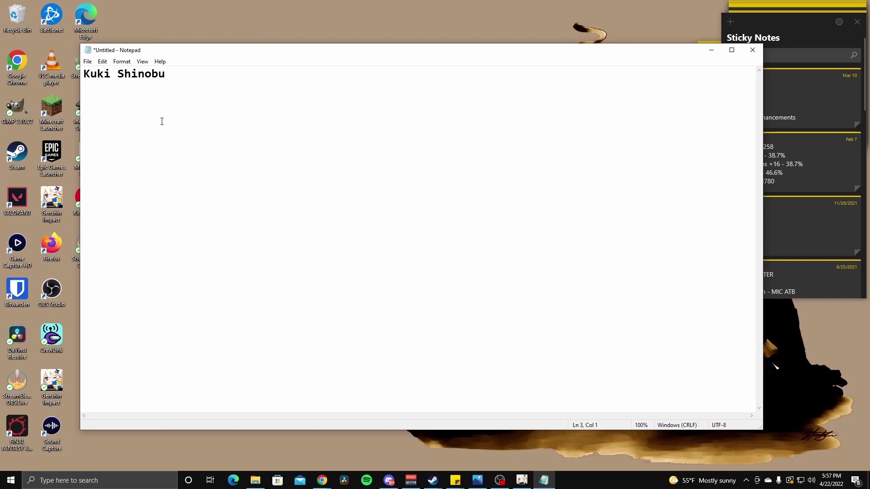
Step: Add the headings "Normal & Charged ATKs", "Elemental Skill" and "Elemental burst" on separate lines below the Kuki Shinobu title
text(Normal & Charged ATKs)
key(Return)
text(Elemental Skill)
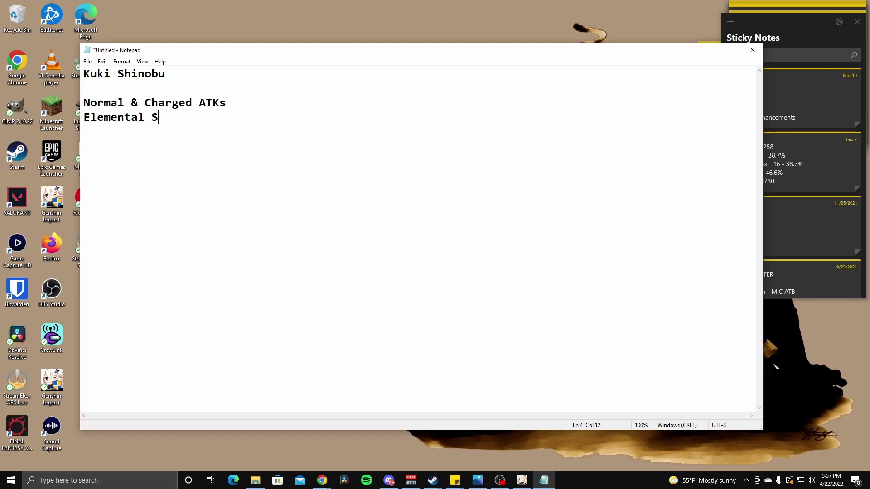
key(Return)
text(B)
key(BackSpace)
text(Elemental burst)
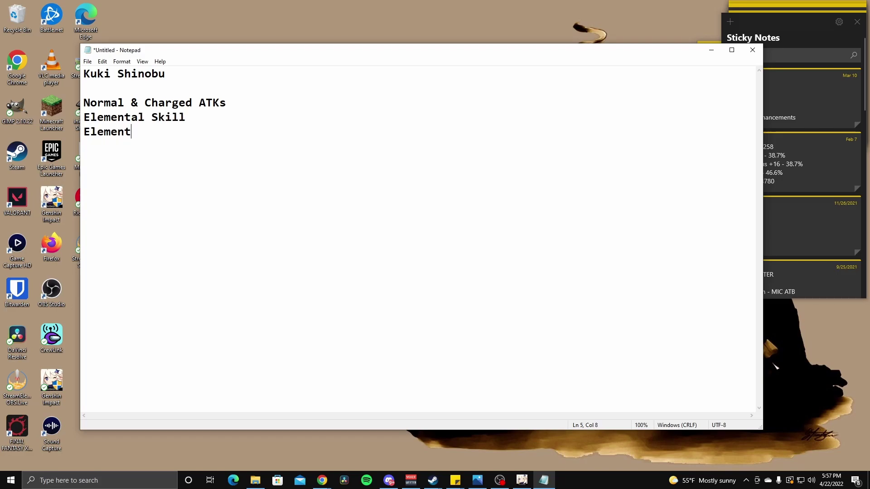
Step: Add the headings "Passive 1", "Passive 2" and "Constellations" on separate lines below "Elemental burst"
key(Return)
text(Passive 1)
key(Return)
text(Passive 2)
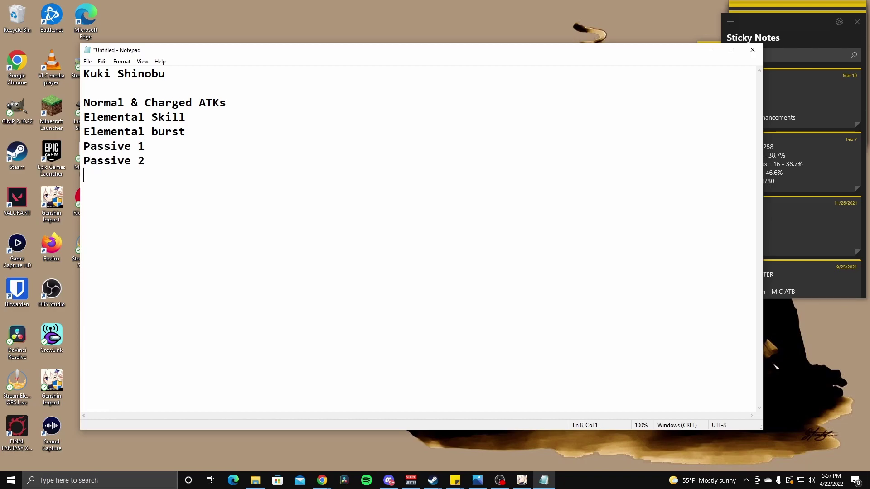
key(Return)
text(Constellations)
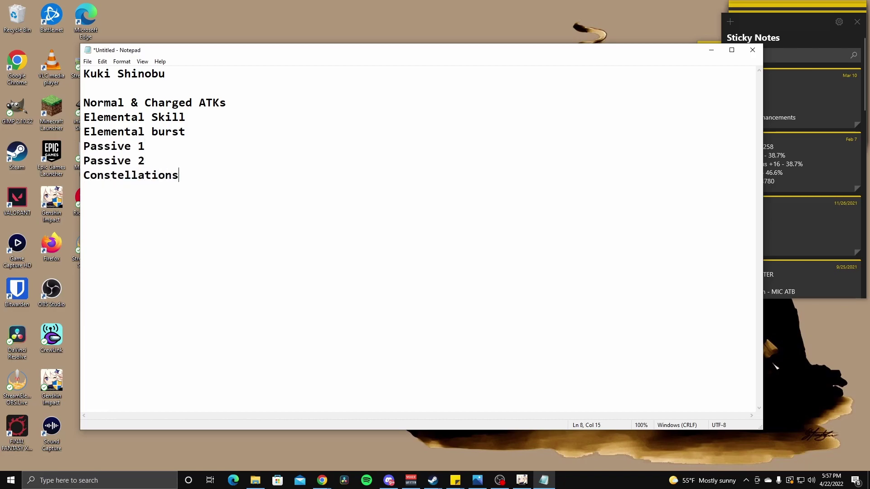
Step: Add the bullet "- Nothing Special (Physical DMG)" under "Normal & Charged ATKs", followed by a blank line
click(258, 103)
key(Return)
text(-)
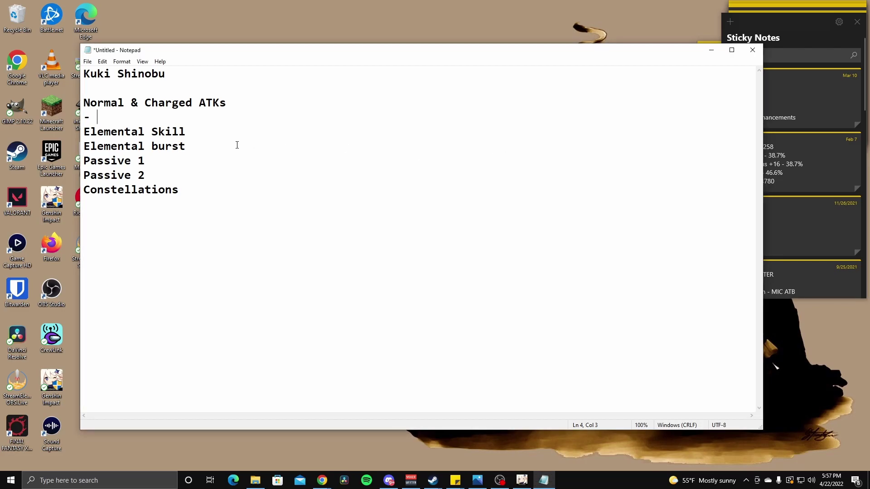
text(Nothing Sp)
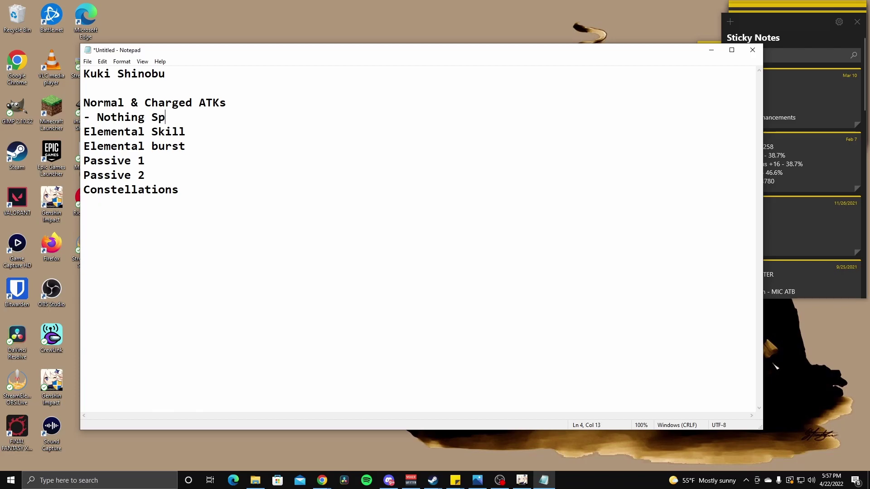
text(ecial (Physical DMG))
key(Return)
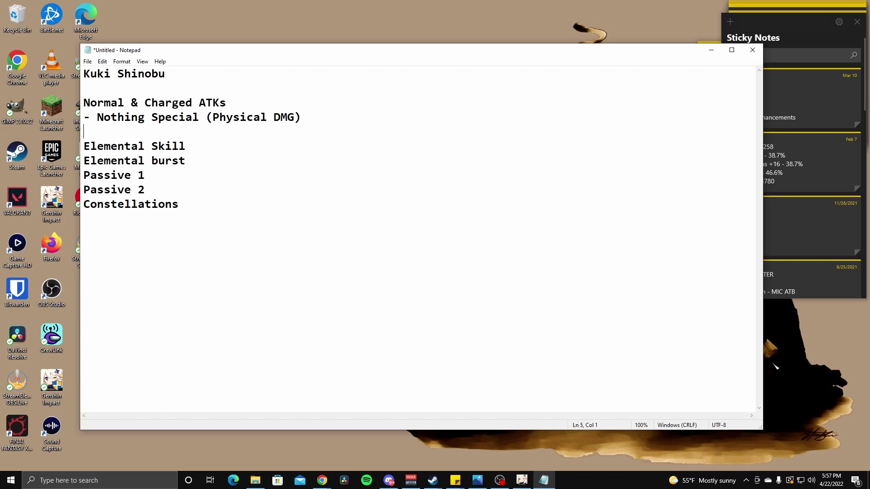
text(-)
key(BackSpace)
key(BackSpace)
key(BackSpace)
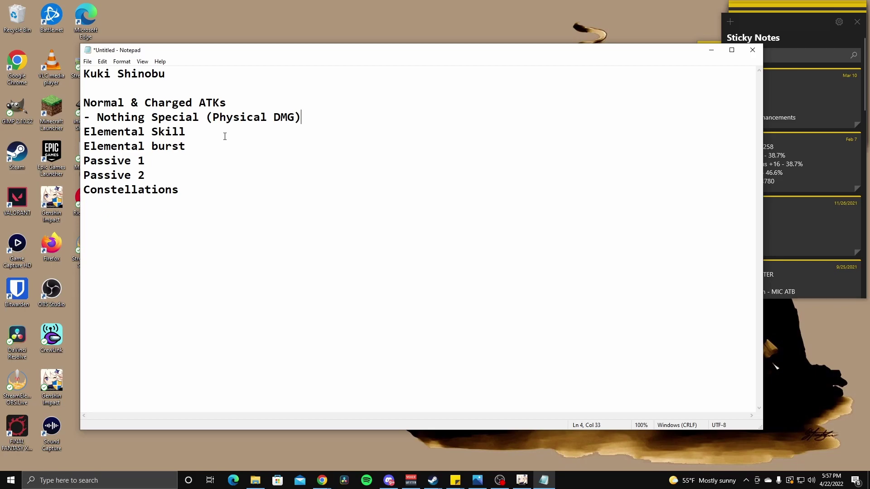
key(Return)
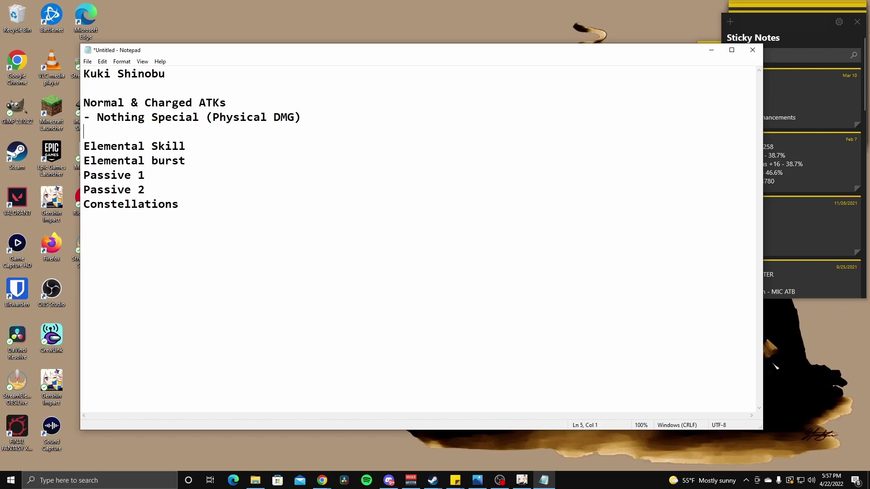
Step: Add the bullet "- Costs HP to activate" under the "Elemental Skill" heading
click(185, 146)
key(Return)
text(-)
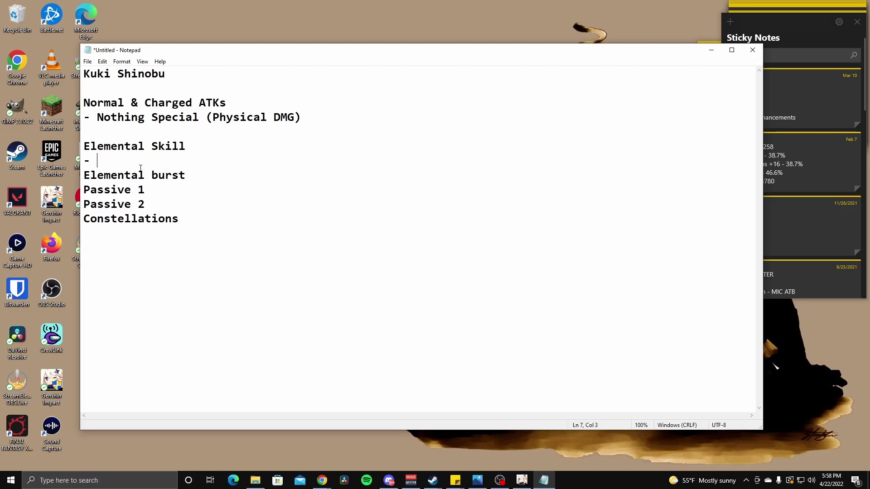
key(alt+Tab)
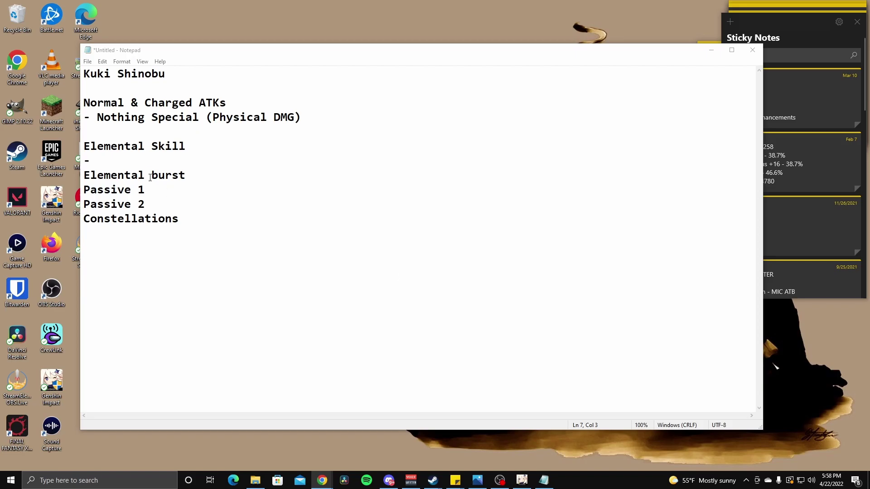
click(145, 163)
text(Costs HP to )
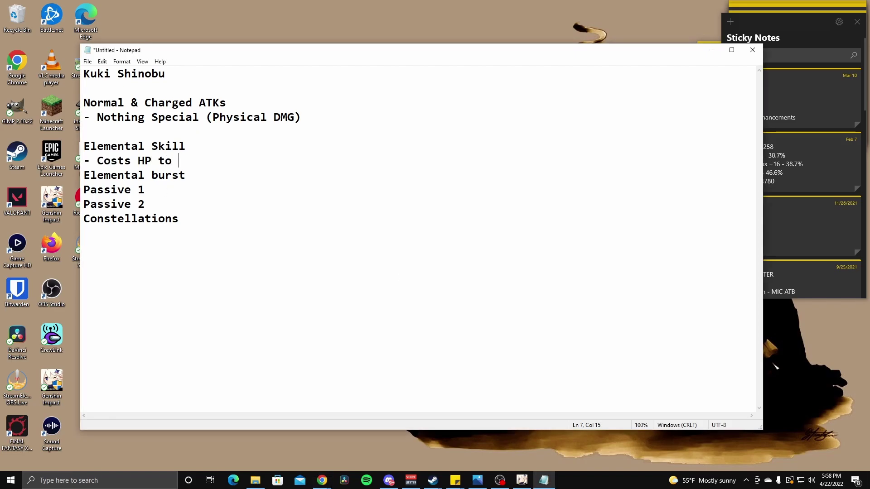
text(activate)
Step: Add the bullets "- Can't go below 20% HP" and "- Heals the active characters" to the Elemental Skill notes
key(Return)
text(- Can't go ble)
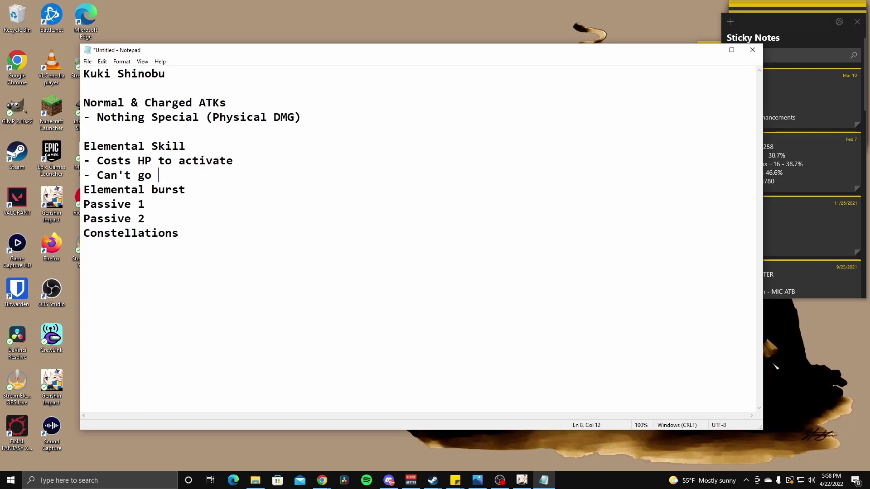
key(BackSpace)
key(BackSpace)
text(elow 20% HP)
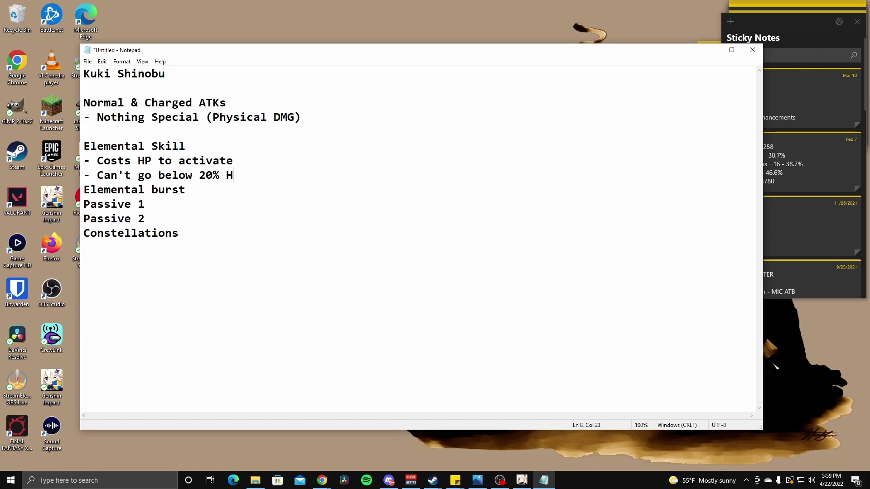
key(Return)
text(- Heals the activ)
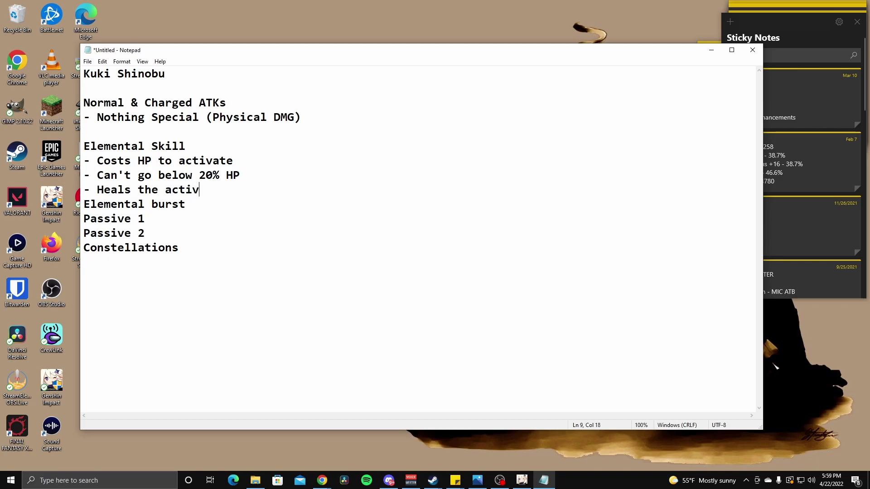
text(e characters)
Step: Add the bullets "- Follows the active Character" and "- Deals Electro DMG to nearby enemies every 1.5s", followed by a blank line
key(Return)
text(- Follows t)
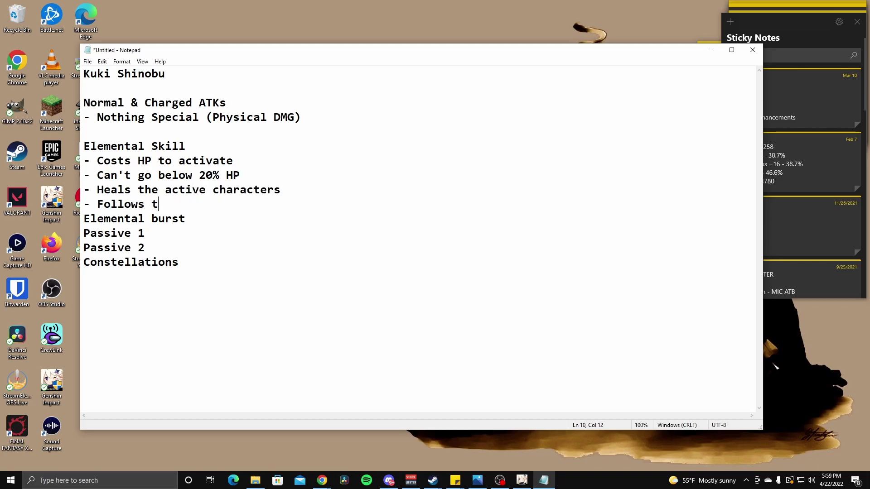
text(he active Character)
key(Return)
text(- Dea)
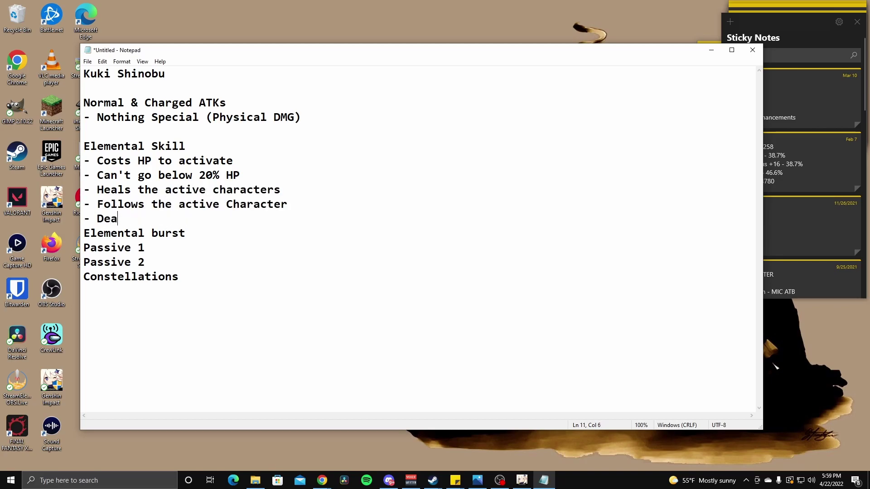
text(ls Electro DMG to near)
key(BackSpace)
key(BackSpace)
text(earby e)
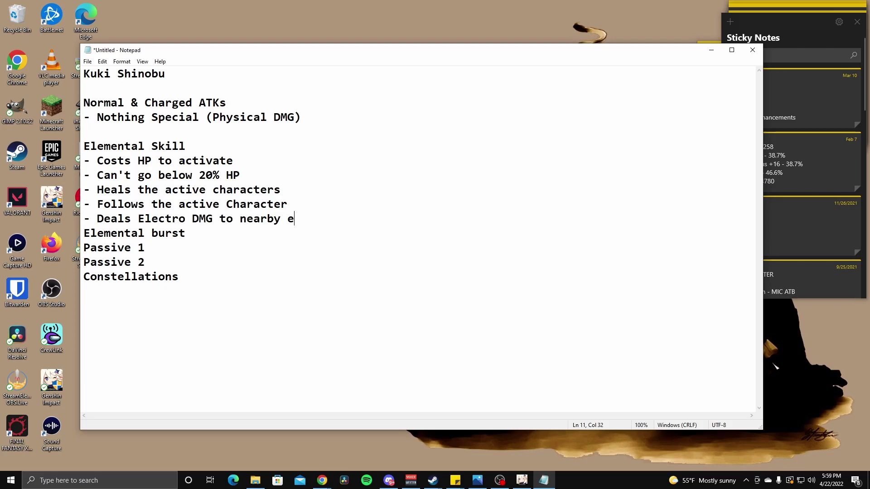
text(nemies every 1.5s)
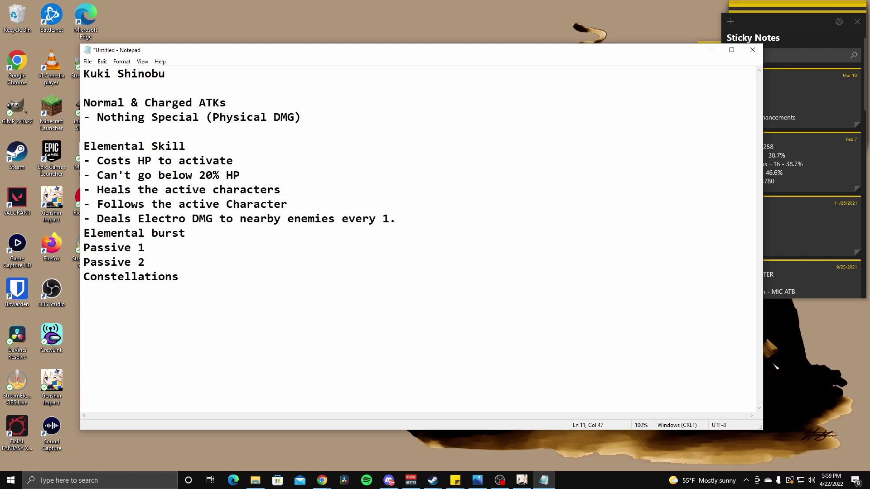
key(Return)
Step: Extend the "Heals the active characters" bullet with "based off Kuki's Max HP"
click(374, 189)
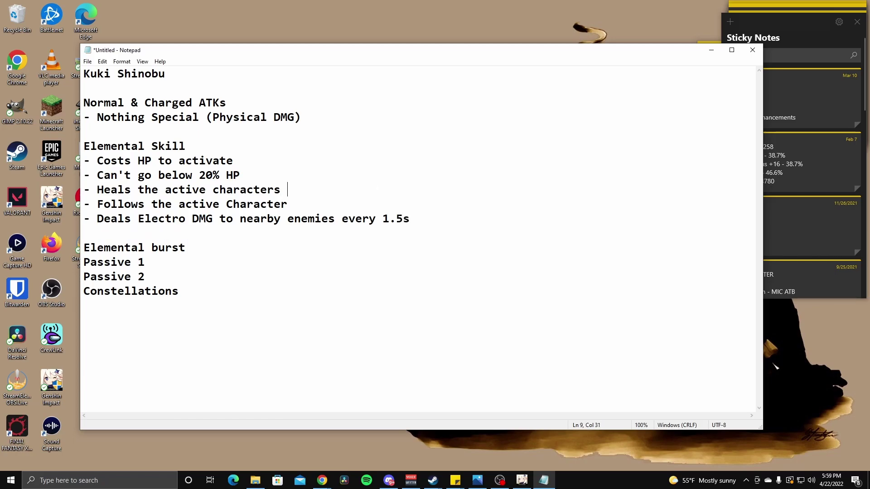
text(based off Kuki's)
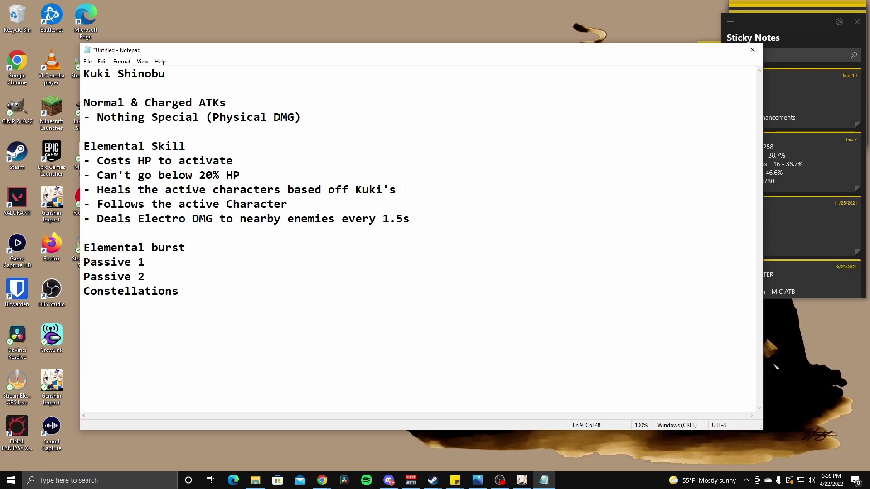
text( Max HP)
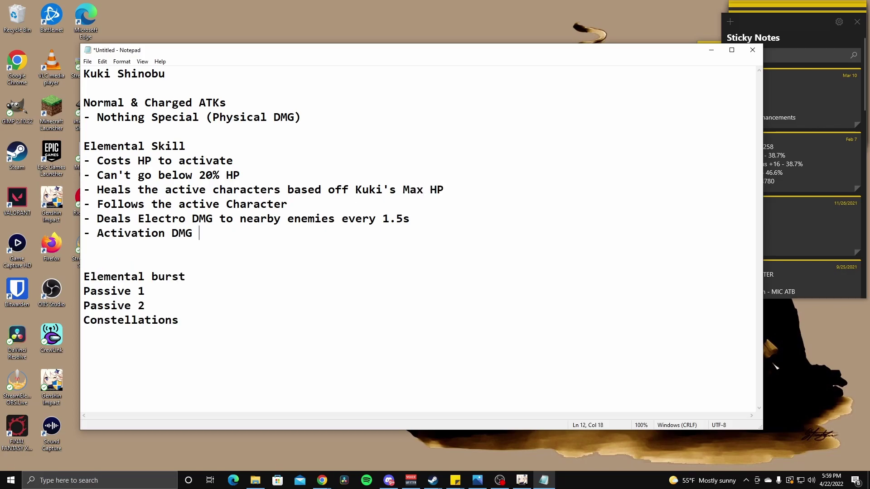
Step: Complete the activation damage bullet as "- Activation DMG (121% LVL 8)"
text((121)
text(% LVL 8)
text())
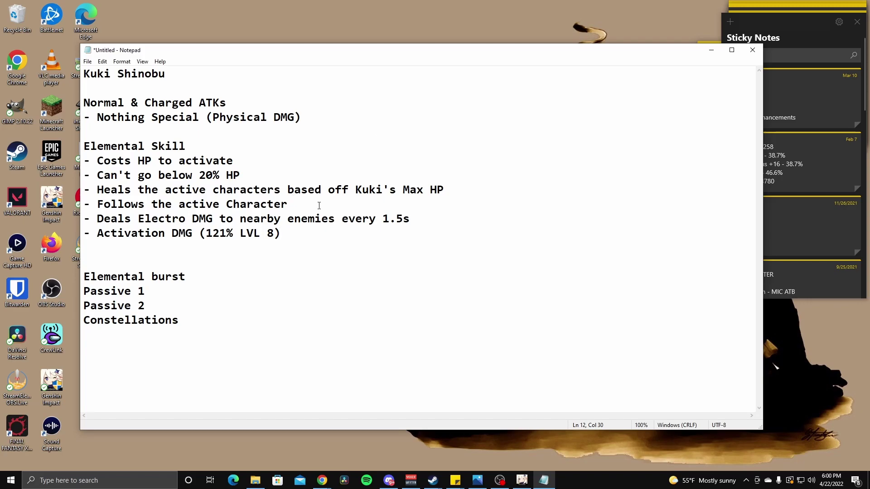
Step: Add the indented bullets "- 4.8% + 541HP" and "- 35,000 =" beneath the healing bullet
click(474, 194)
key(Return)
key(Tab)
text(- 5.8)
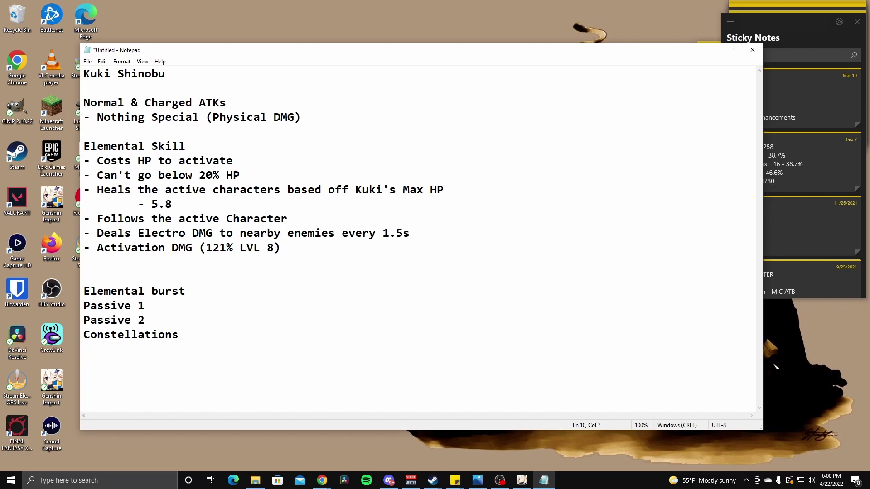
key(BackSpace)
key(BackSpace)
key(BackSpace)
text(4.8% + 541HP)
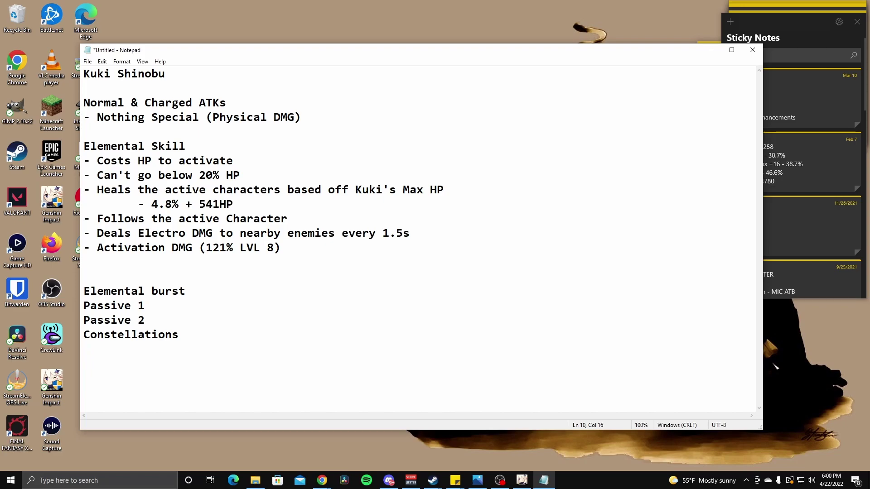
key(Return)
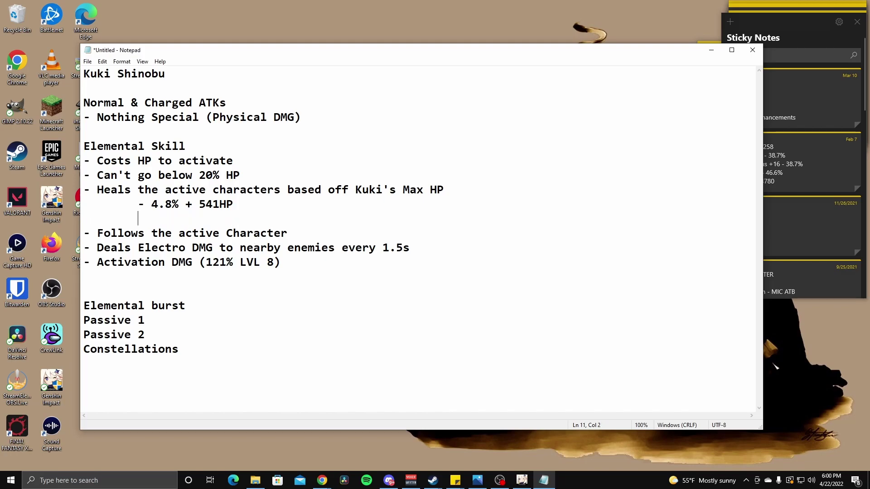
text(- 35,000 =)
Step: Open Calculator and multiply 35000 by 0.048
click(149, 480)
click(87, 372)
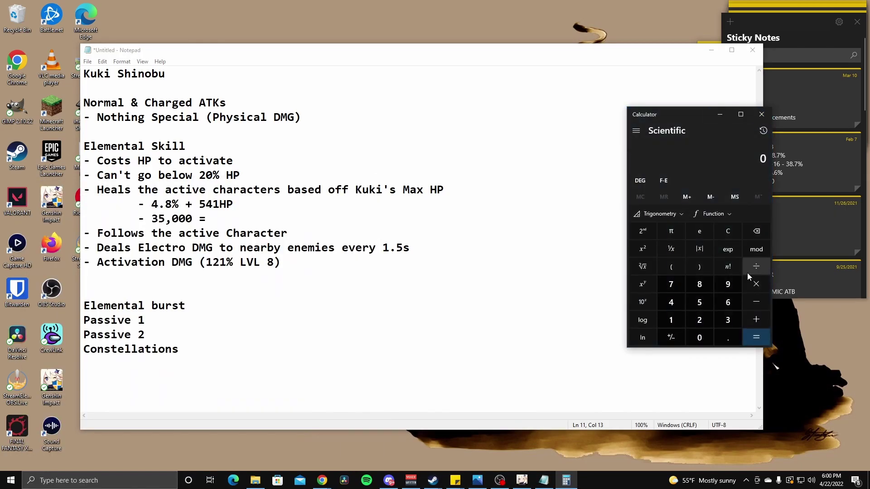
click(728, 320)
click(699, 302)
click(699, 338)
click(700, 338)
click(699, 337)
click(756, 286)
click(727, 337)
click(699, 338)
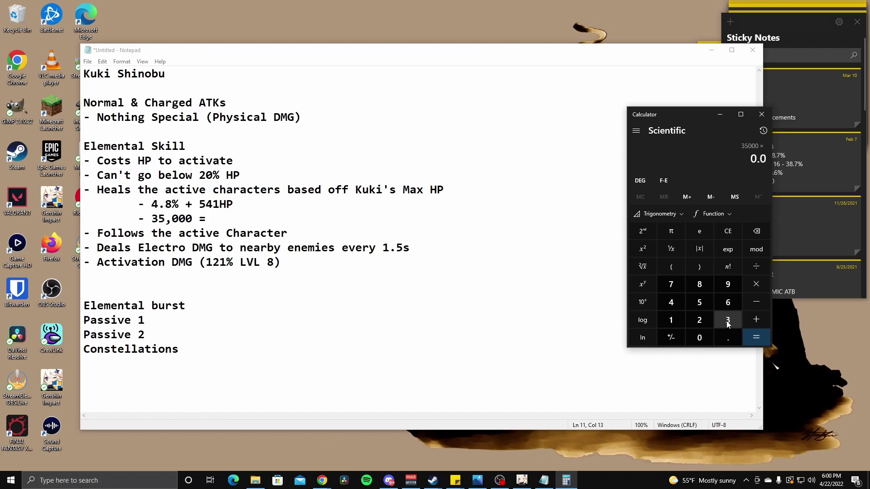
click(671, 302)
click(699, 285)
click(756, 337)
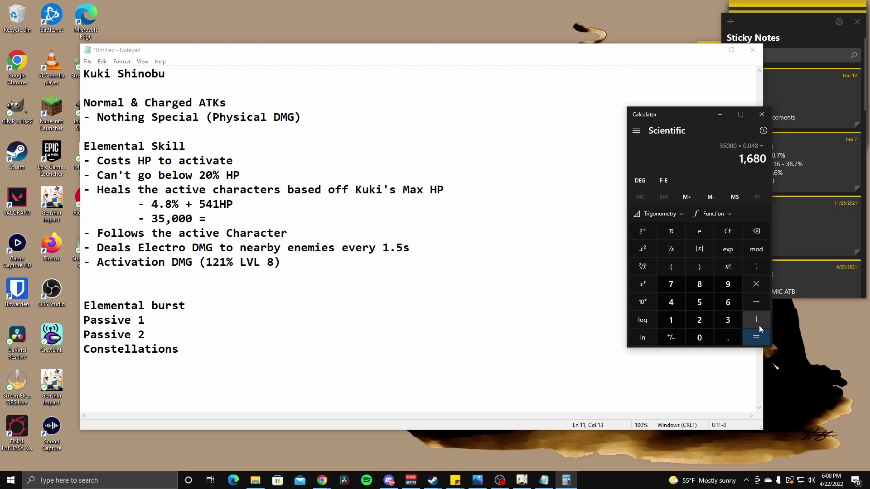
Step: Add 541 to the calculated product and copy the total
click(752, 316)
click(702, 302)
click(682, 301)
click(680, 320)
click(756, 338)
key(ctrl+c)
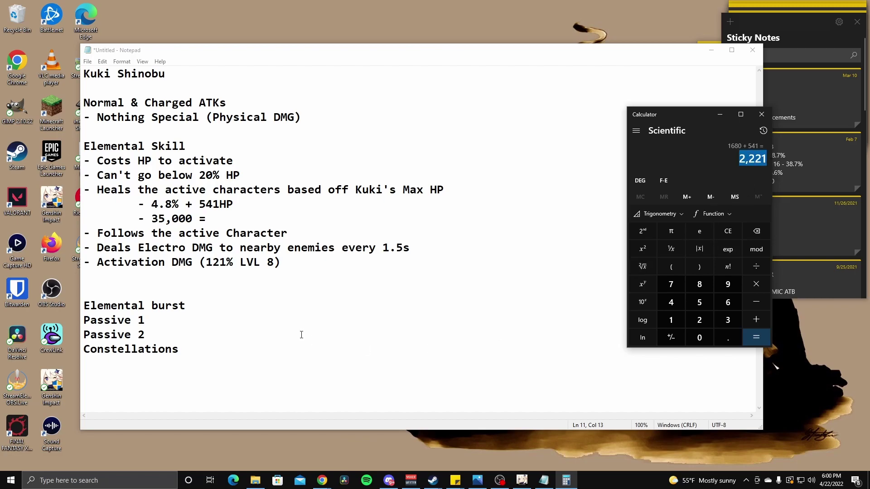
Step: Return to Notepad and complete the "35,000 =" bullet with "2200 HP every 1.5s"
click(261, 218)
text(2200 HP every 1.5s)
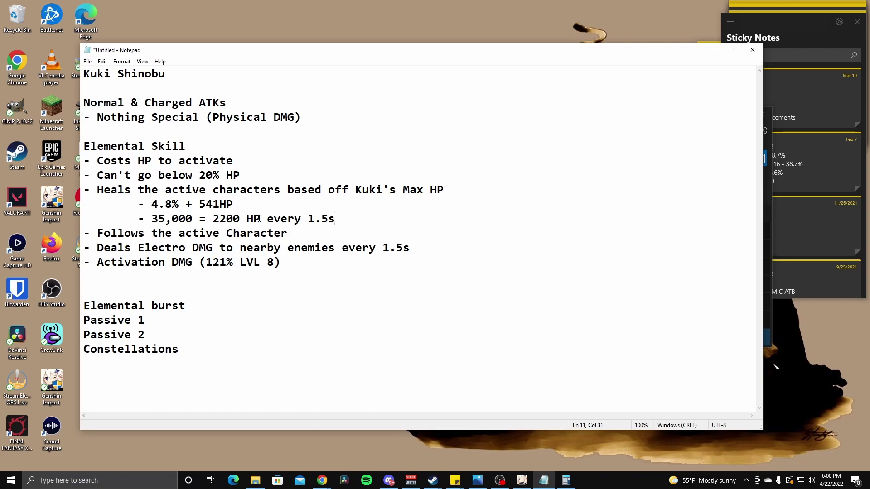
key(shift+Left)
key(shift+Left)
drag(336, 219, 152, 218)
click(357, 218)
Step: Add the indented bullet "- 40.4%" beneath the "Deals Electro DMG to nearby enemies every 1.5s" line
click(433, 247)
key(Return)
text(- 40.)
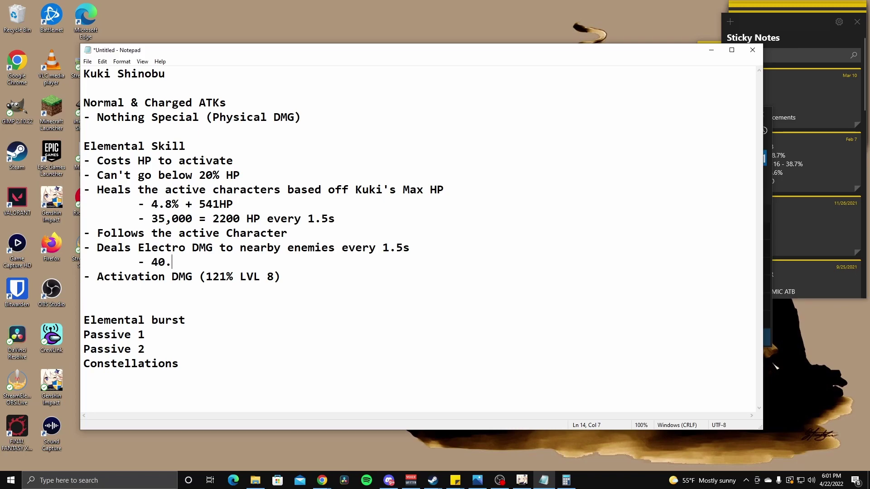
text(4%)
Step: Append "(30% HP Like Hu Tao)" to the "Costs HP to activate" bullet
click(267, 164)
text((30)
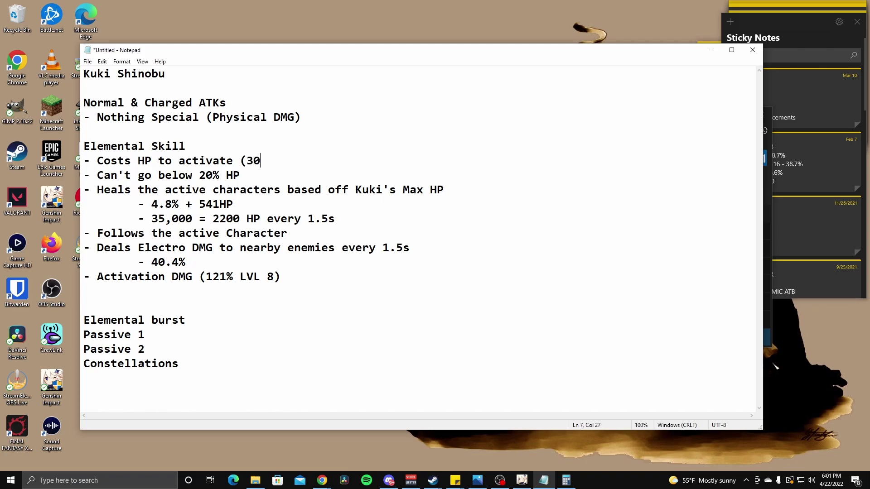
text(% HP))
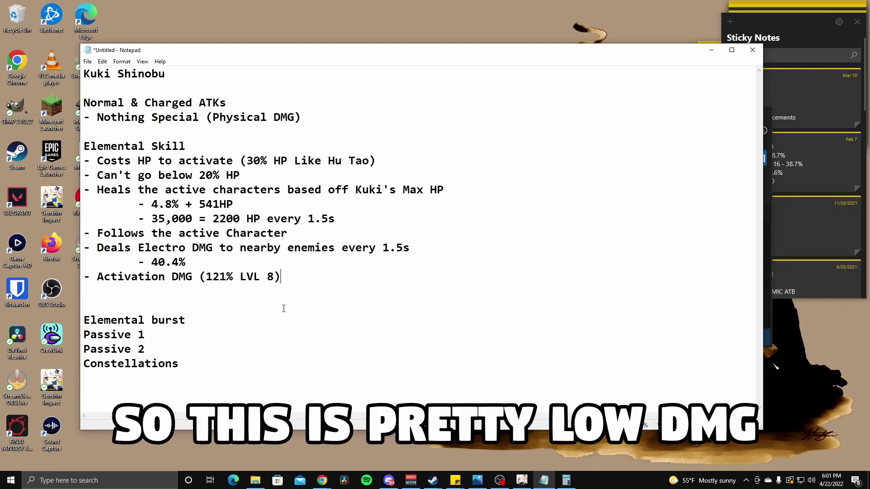
Step: Add the bullets "- Duration 12s" and "- CD 15s" beneath the Activation DMG line of the Elemental Skill section
key(Return)
text(- Duratio)
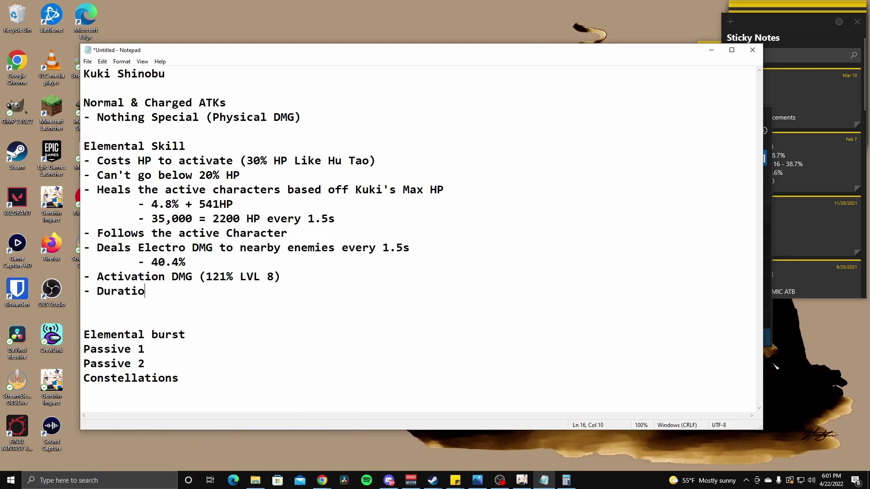
text(n 12 s)
key(BackSpace)
key(BackSpace)
text(s CD)
key(BackSpace)
key(BackSpace)
key(Return)
text(- CD 15s)
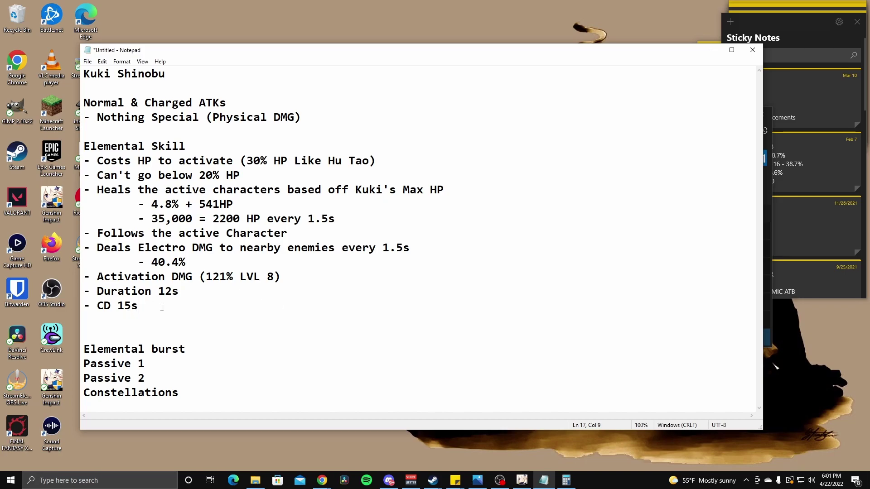
Step: Add the bullet "- Decent Electro Application? (1.5s only and it's only 1 tick)" beneath the skill's CD line
key(Return)
text(- Decent Electro )
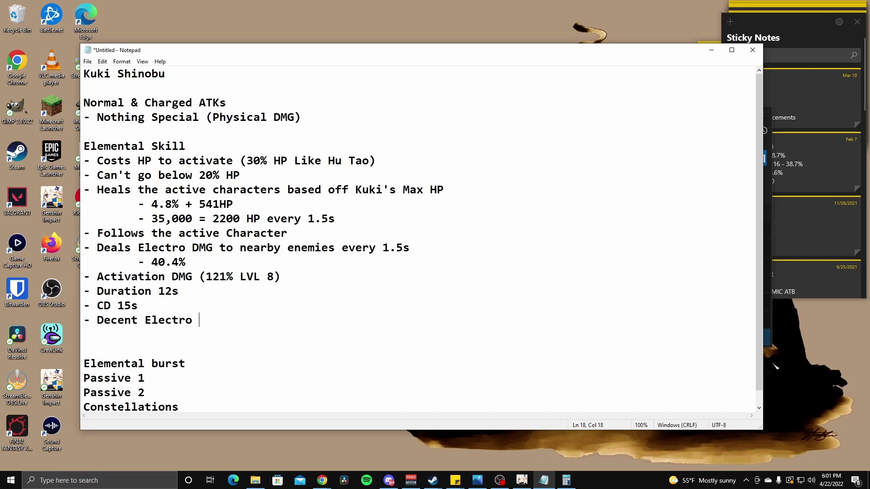
text(Application? )
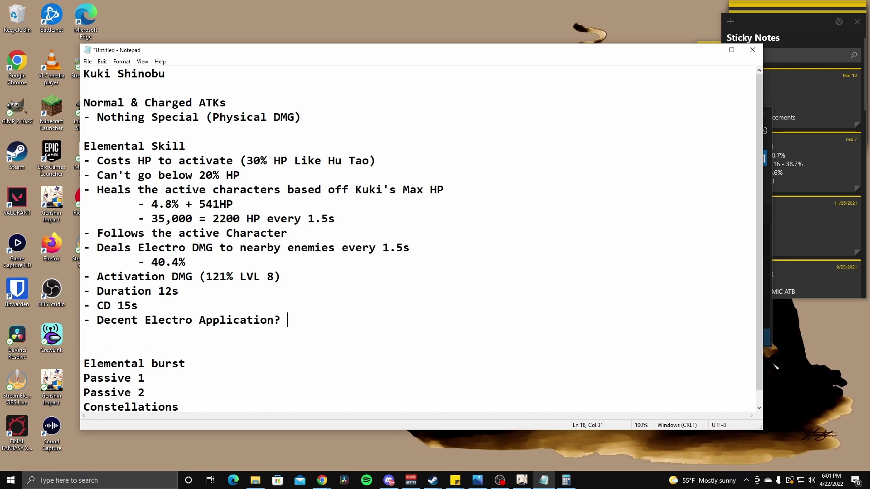
text((1.5s only and it's only 1 tick)
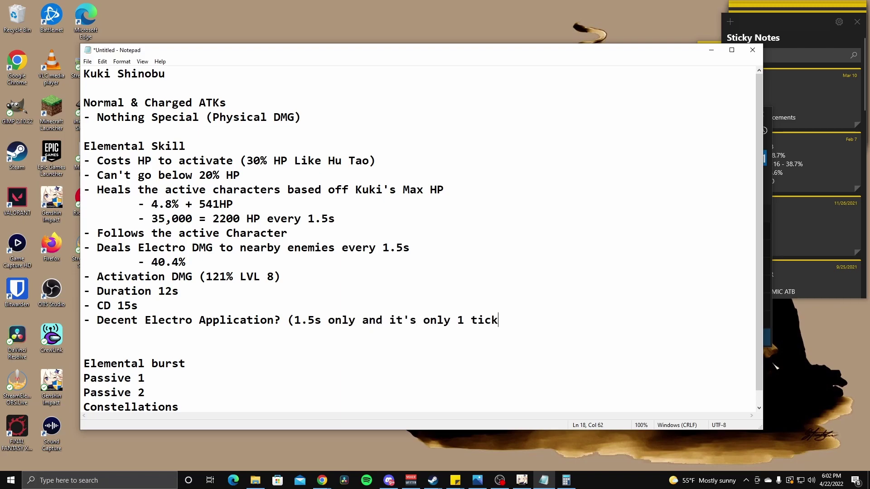
text())
Step: Append "maybe not" and add "- (ICD? if none and you can proc Overload everytime, it could be a good overload dmg build)" on the line below
text( maybe not, ICD)
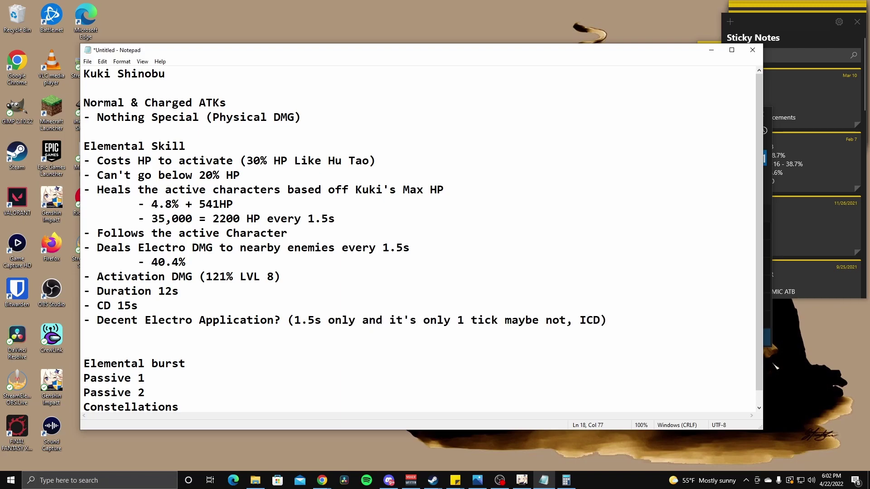
text(? if none and you can proc Overload everytime, it could be a good overload dmg build)
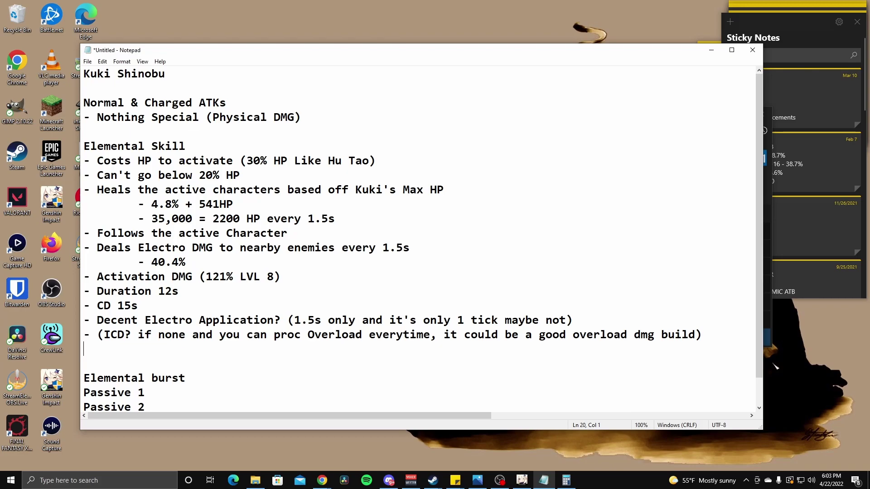
Step: Remove the extra blank line above Elemental burst and add "- Creates a field that deals continuous AOE Electro DMG" under the heading
click(96, 362)
key(Delete)
key(End)
key(Return)
text(-)
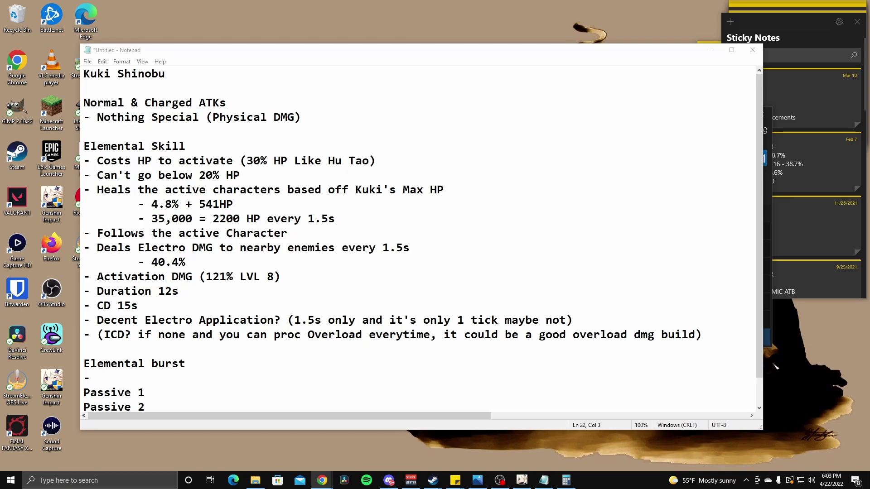
key(alt+Tab)
text(Creat)
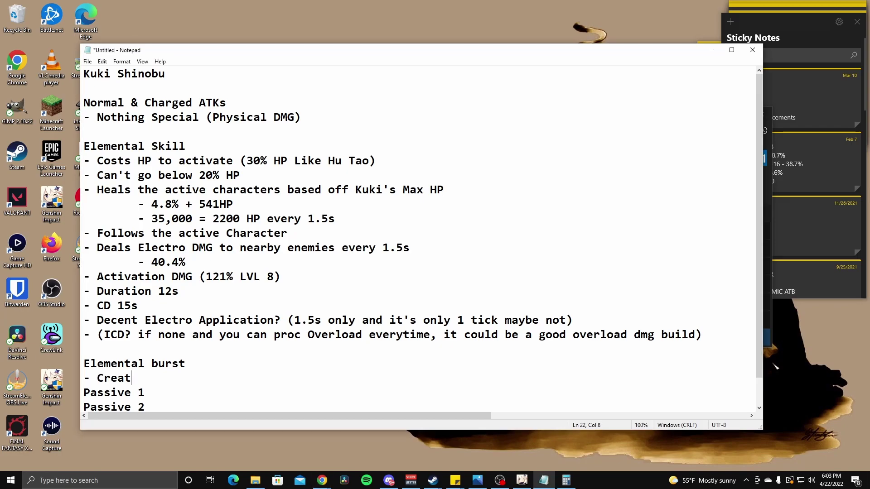
text(es a field tha)
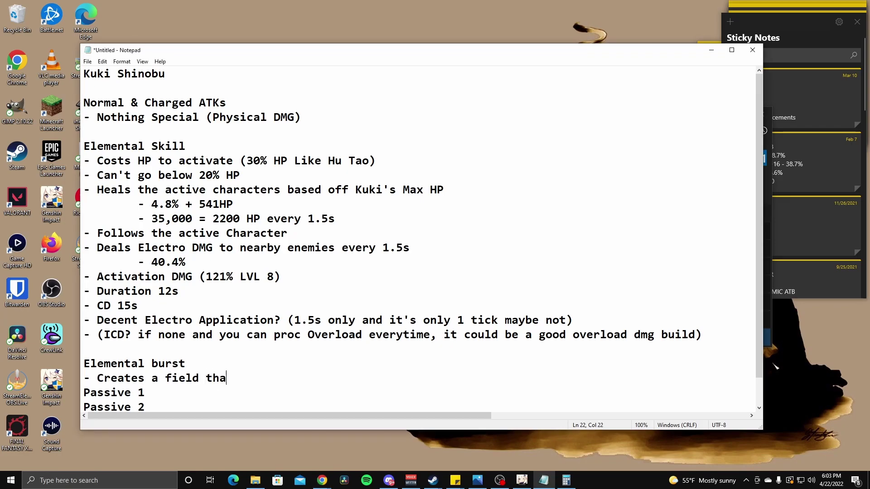
text(t deals continuous)
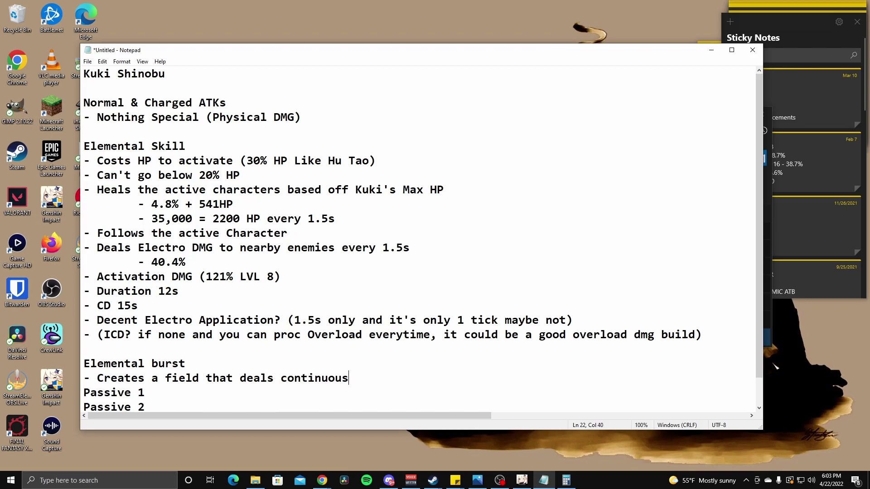
text( AOE Electro DMG)
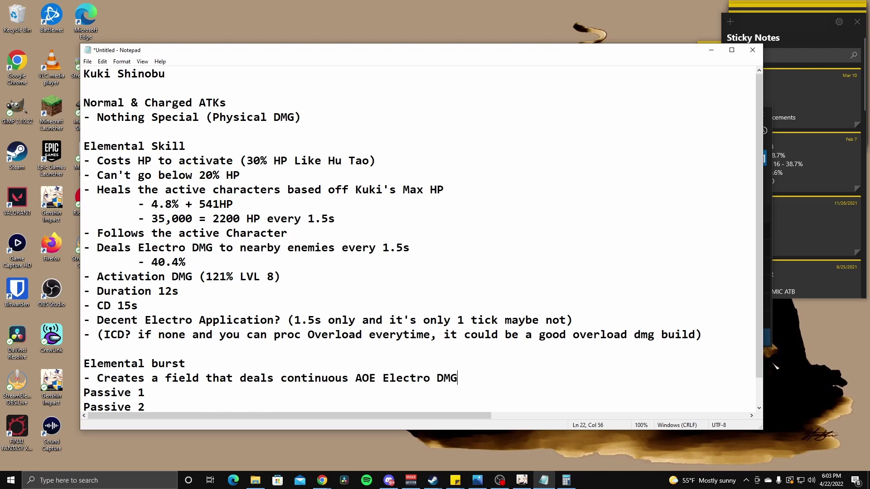
Step: Add the bullet "- Per Tick: 5.8% MAX HP" to the Elemental burst section
key(Return)
text(-)
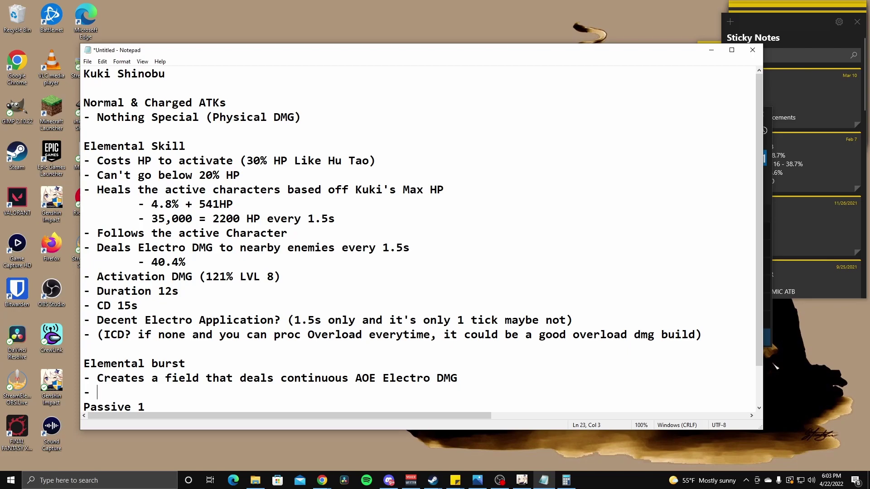
text(Per Tick: 5.8%)
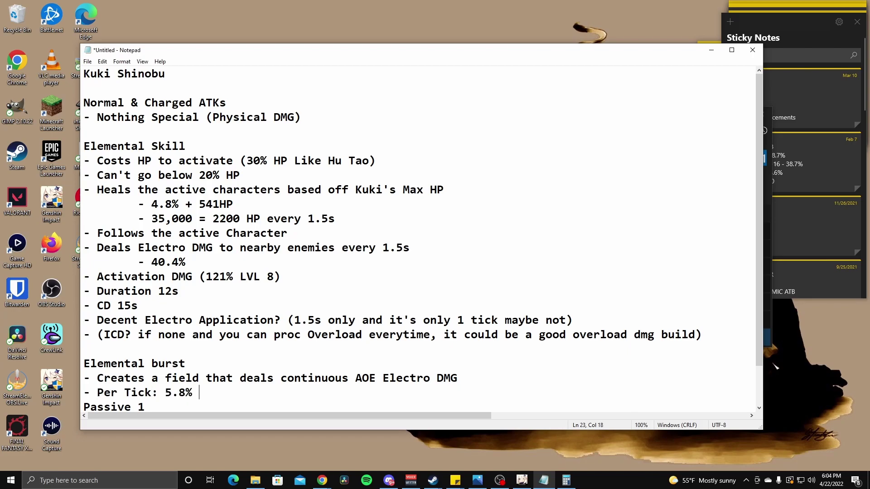
text( MAX HP)
Step: Compare the skill's healing formula and its 35,000 HP example with the burst's per-tick percentage
drag(213, 218, 353, 219)
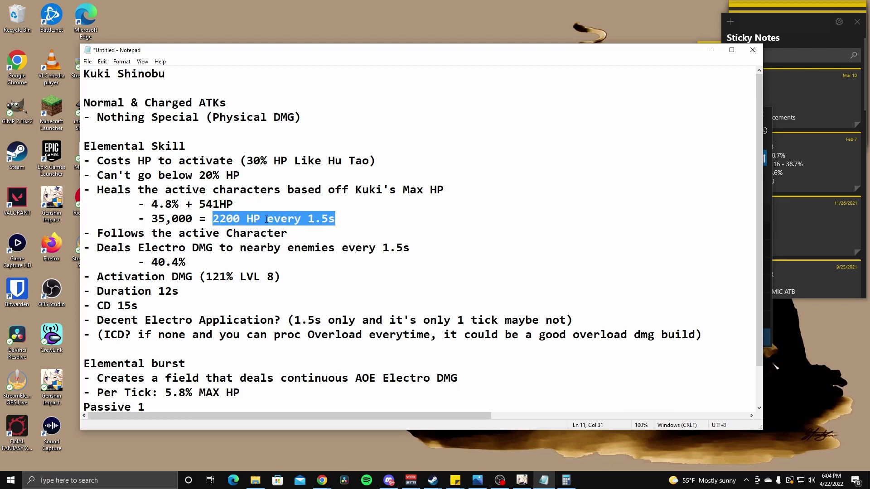
click(213, 219)
drag(213, 219, 260, 219)
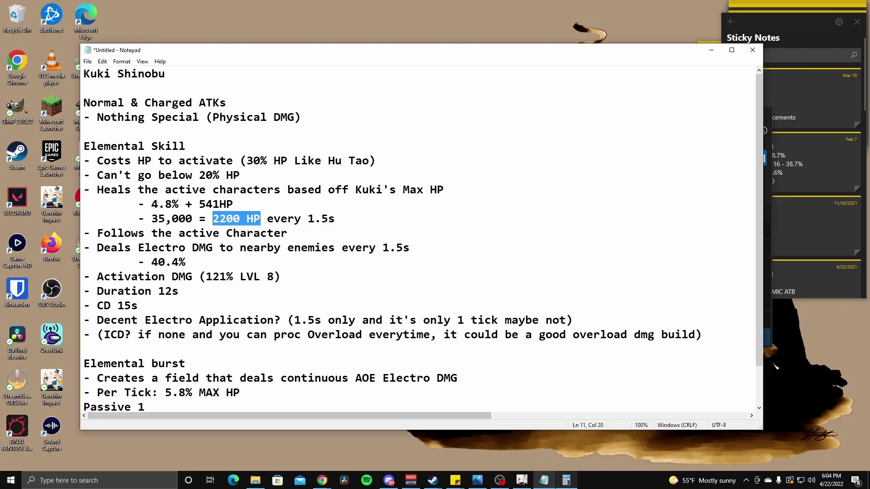
key(alt+Tab)
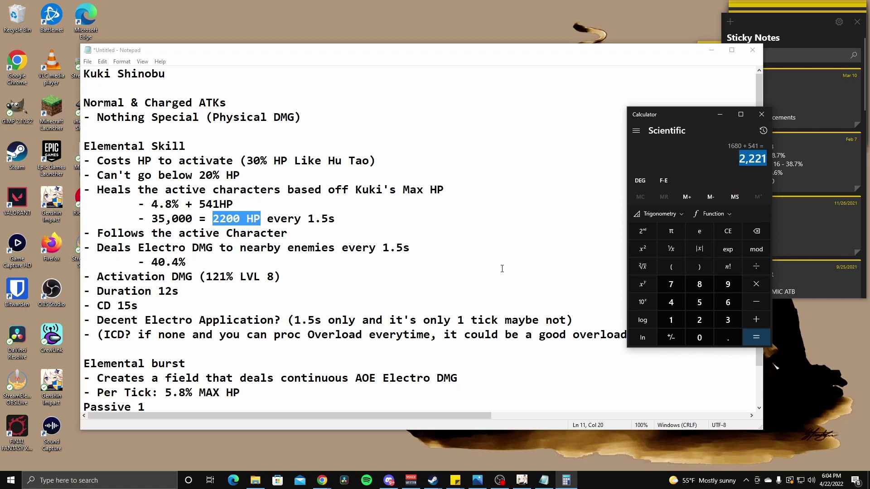
click(502, 266)
drag(152, 204, 213, 204)
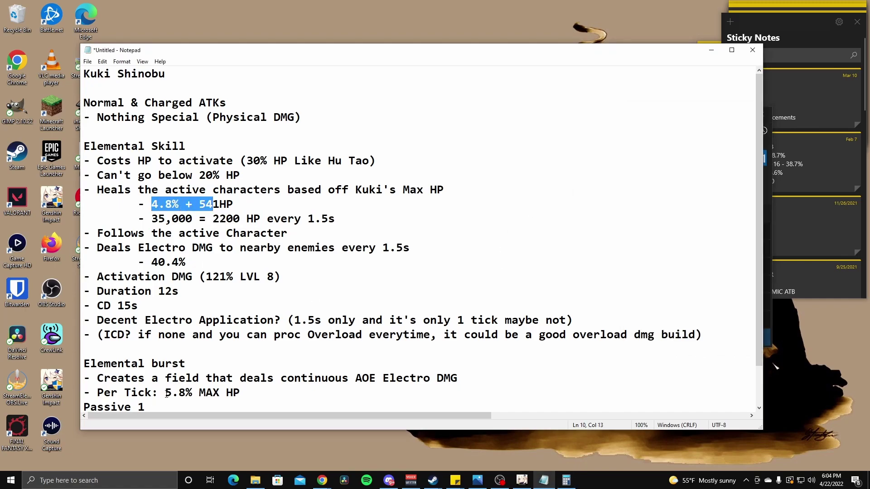
drag(165, 393, 244, 392)
click(244, 392)
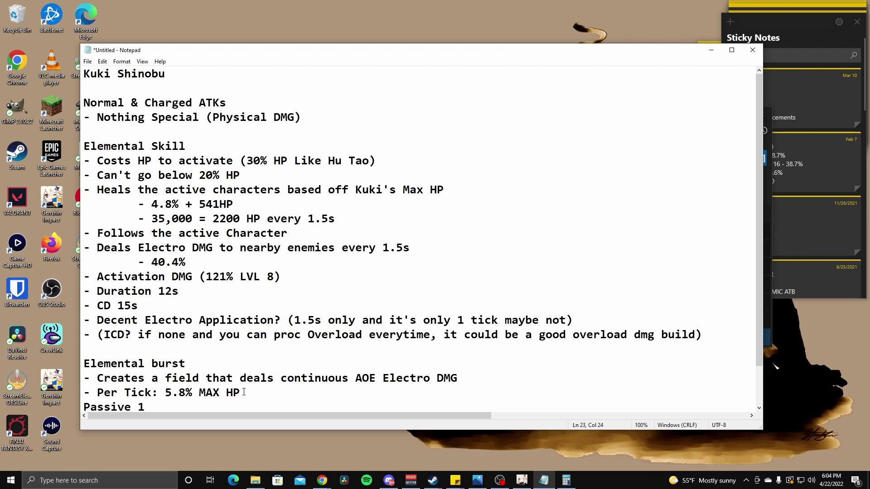
drag(244, 392, 165, 393)
click(261, 399)
Step: Add "- Total DMG" beneath the Per Tick line, with the indented bullet "- 40.4%/69.2% Max HP" under it
key(alt+Tab)
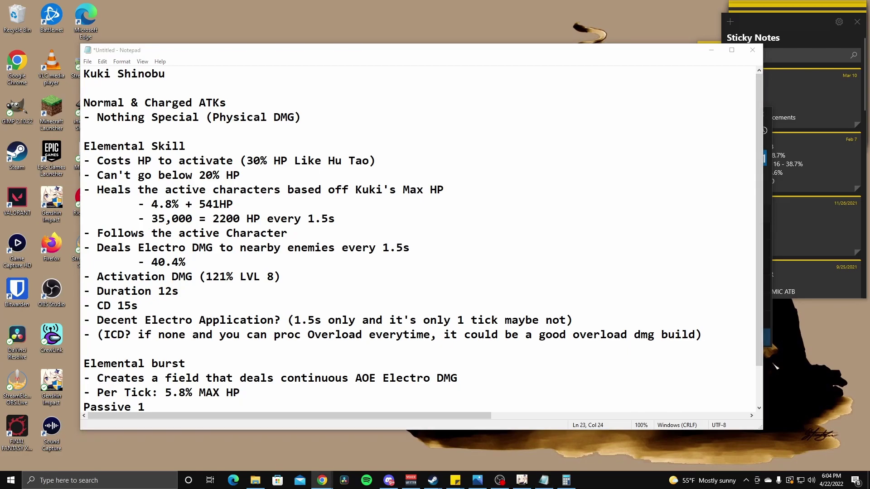
key(alt+Tab)
key(Return)
text(- Total DMG)
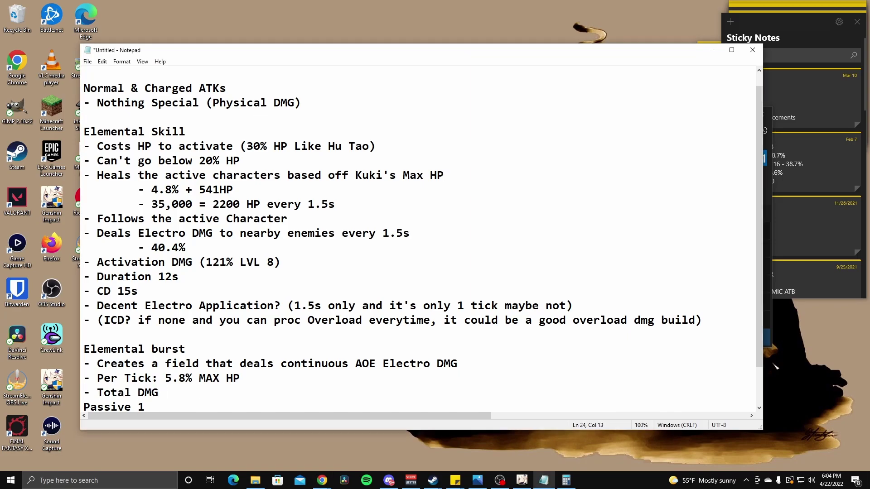
key(Return)
key(Tab)
text(- 40.4)
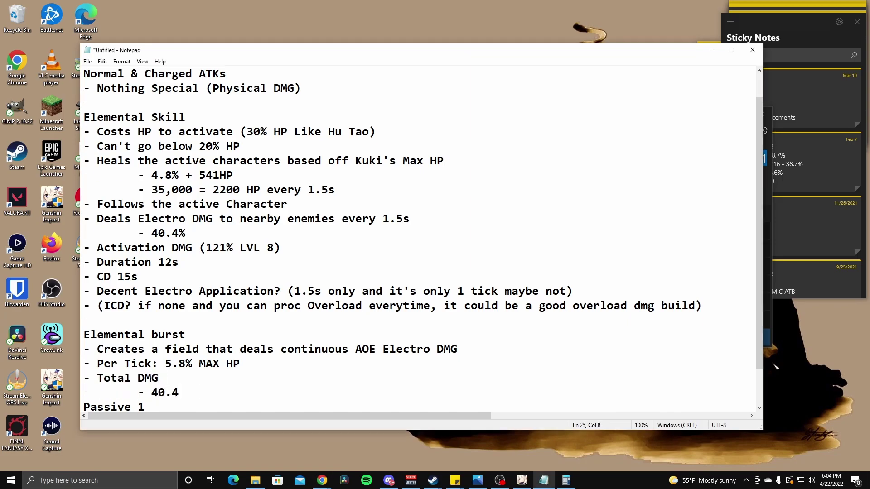
text(%/69.2% Max HP)
Step: Add "- Duration 2s/3s" to the burst notes, with the indented bullet "- The Ticks are SUPER FUCKING FAST" under it
key(Return)
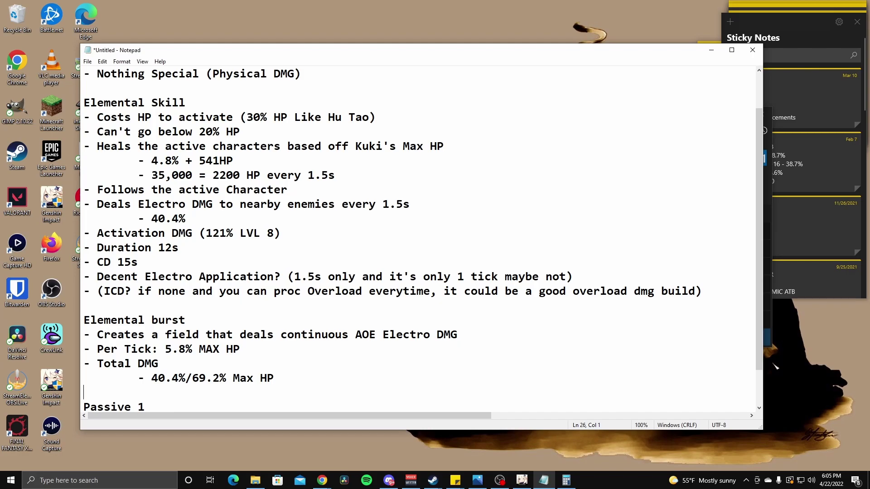
text(-)
text(Duration 2s/3s)
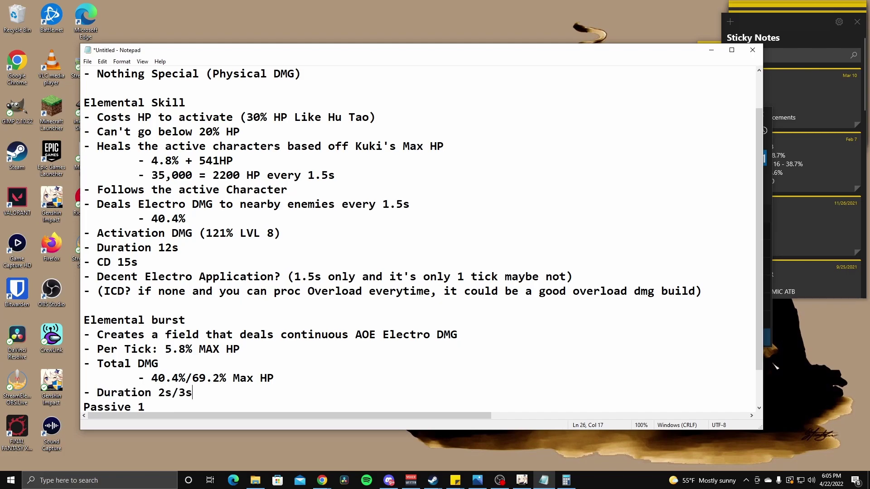
key(Return)
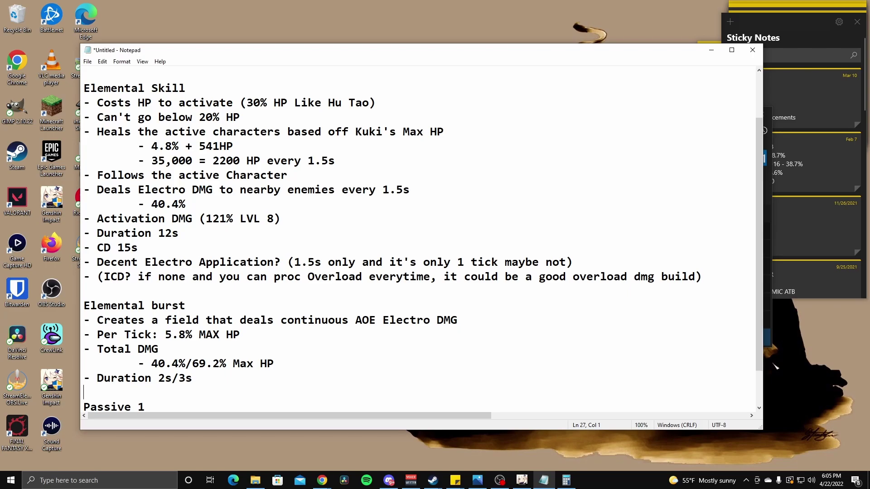
text(- The Ticks are SUPER FUCKING FS)
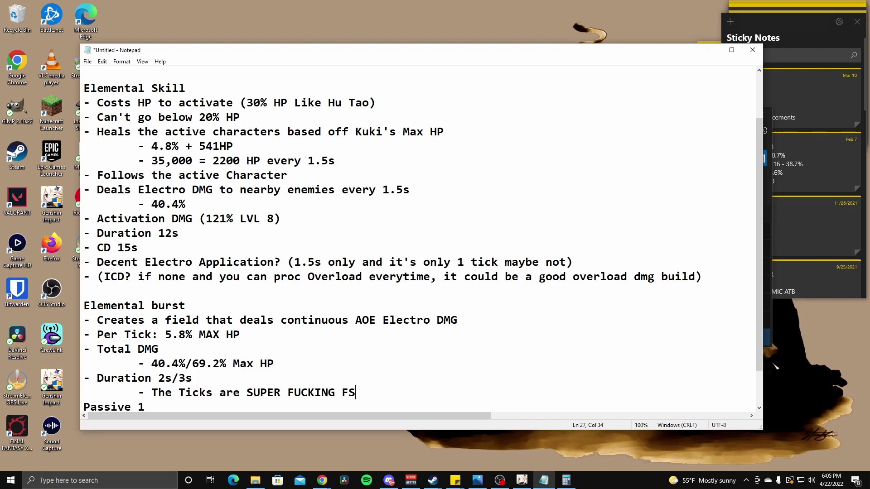
key(BackSpace)
text(AST)
Step: Add "- CD 15s" at the end of the burst notes and insert an empty indented bullet above it
key(Return)
text(-)
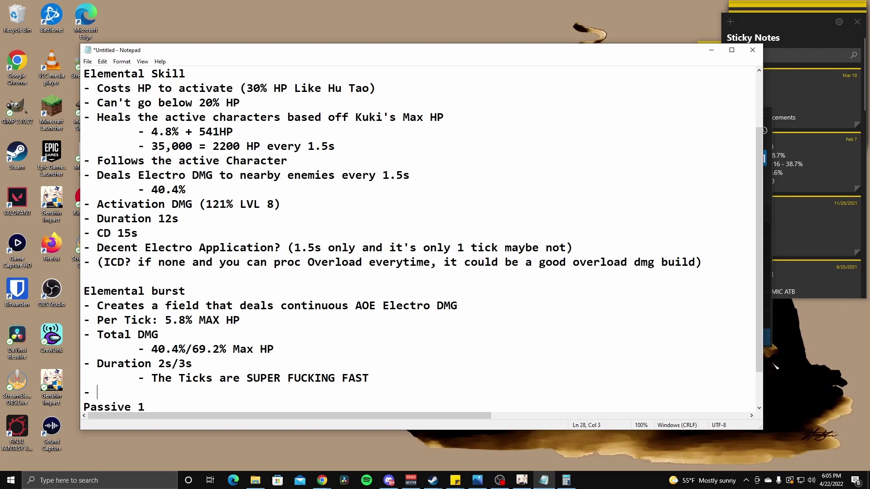
text(CD 15s)
click(377, 379)
key(Return)
text(-)
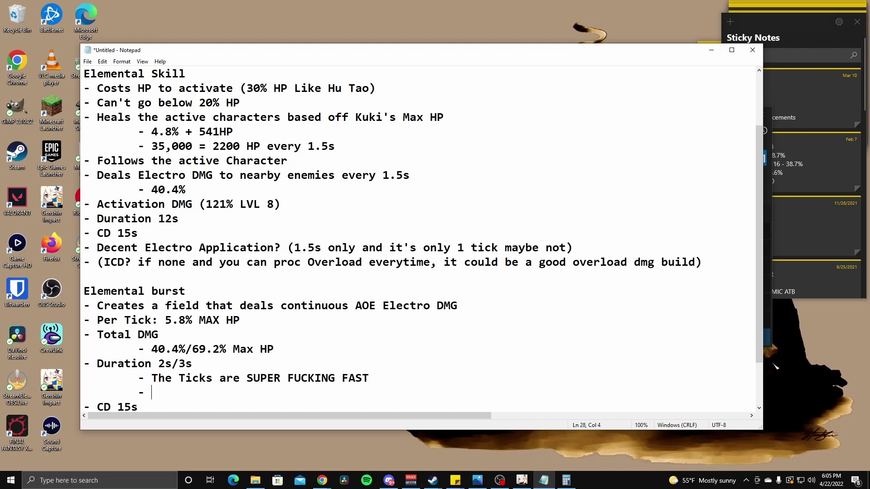
Step: Switch to Calculator and divide the 40.4 total damage by the 5.8 per-tick value
click(566, 480)
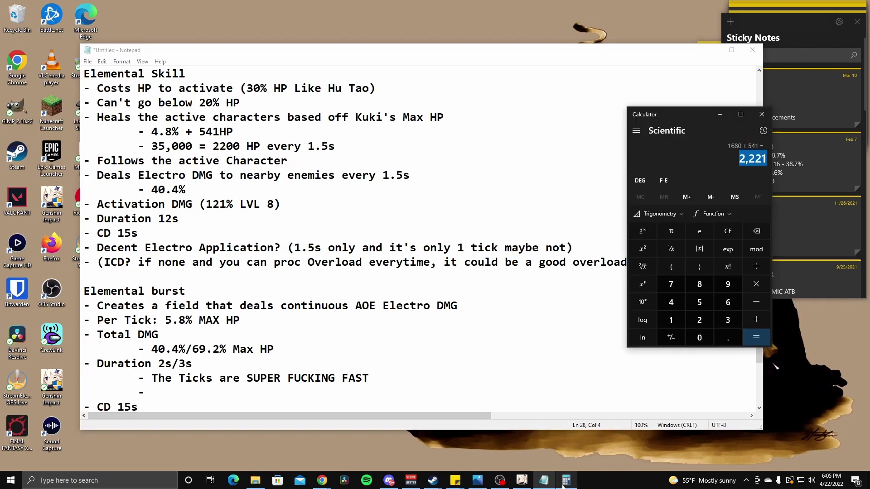
click(684, 306)
click(699, 338)
click(730, 336)
click(673, 303)
click(765, 267)
click(701, 303)
click(700, 336)
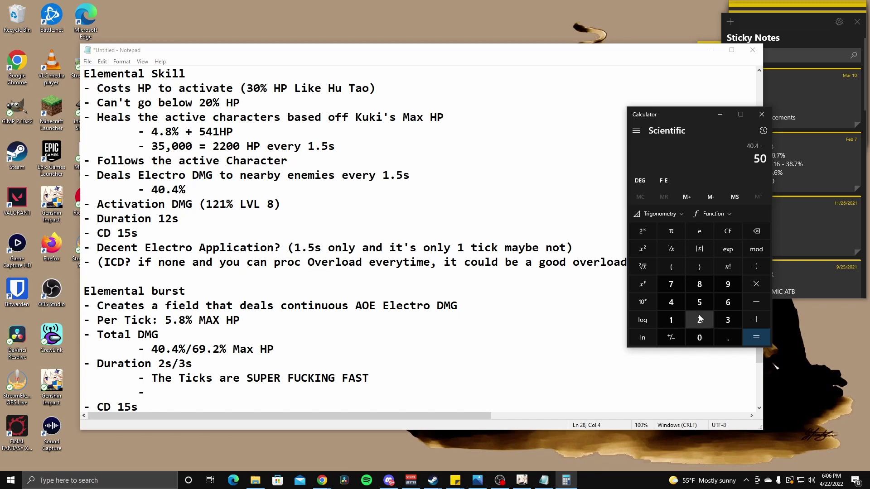
click(756, 231)
click(727, 336)
click(700, 284)
click(755, 339)
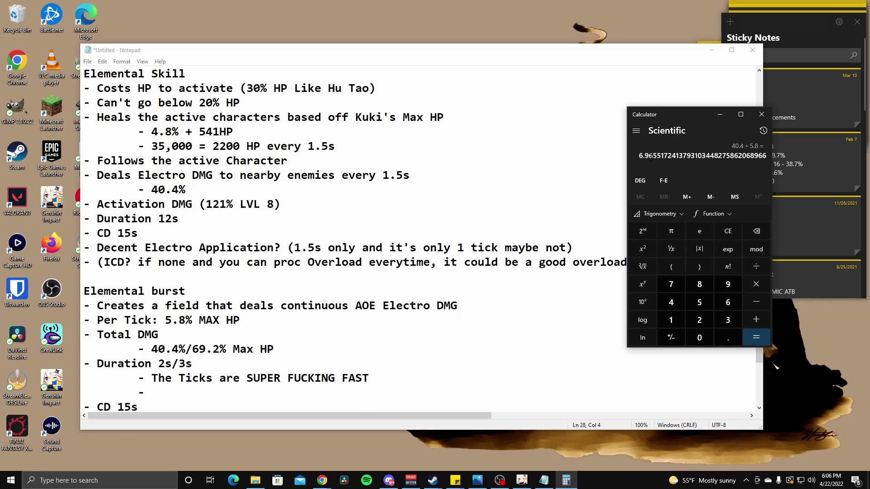
Step: Complete the empty indented bullet in Notepad with "7 ticks in 2s", clear the calculator, and insert a new line below the bullet
click(172, 391)
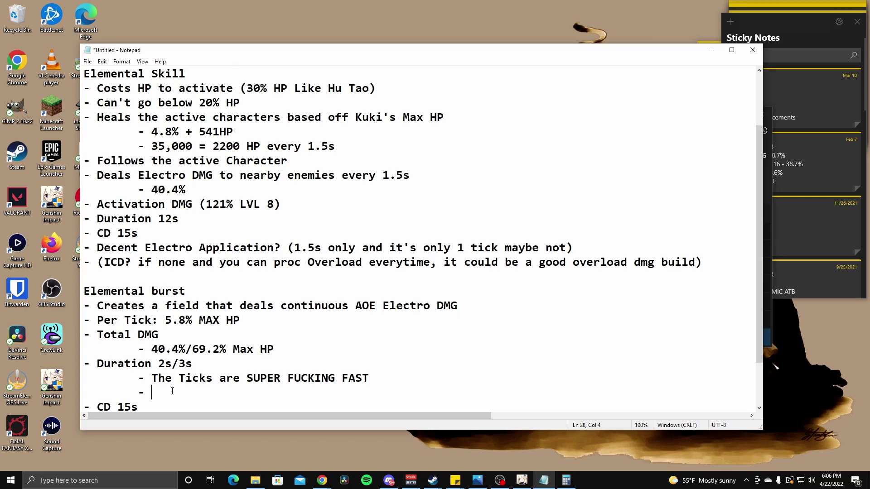
text(7 ticks in 2s)
click(566, 480)
click(736, 230)
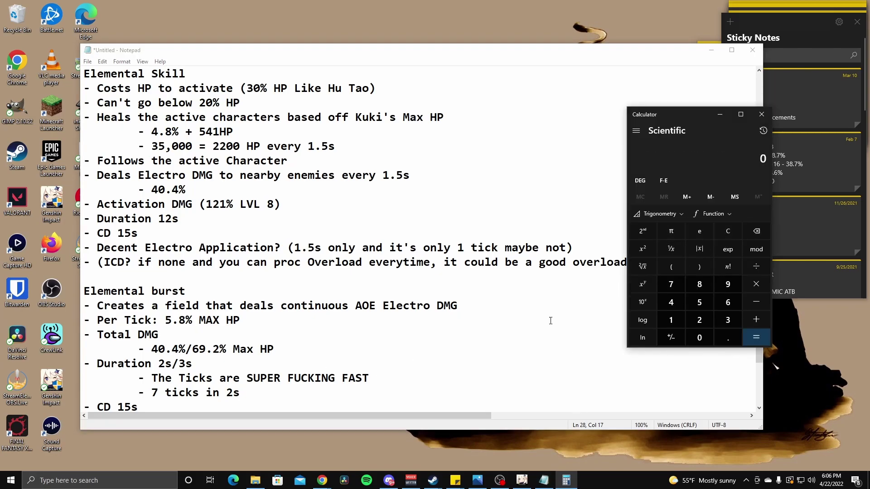
click(265, 390)
key(Return)
Step: Switch to Calculator and divide the 69.2 total damage by the 5.8 per-tick value
click(566, 480)
click(728, 303)
click(728, 284)
click(728, 338)
click(699, 320)
click(756, 267)
click(712, 311)
click(725, 338)
click(699, 284)
click(756, 337)
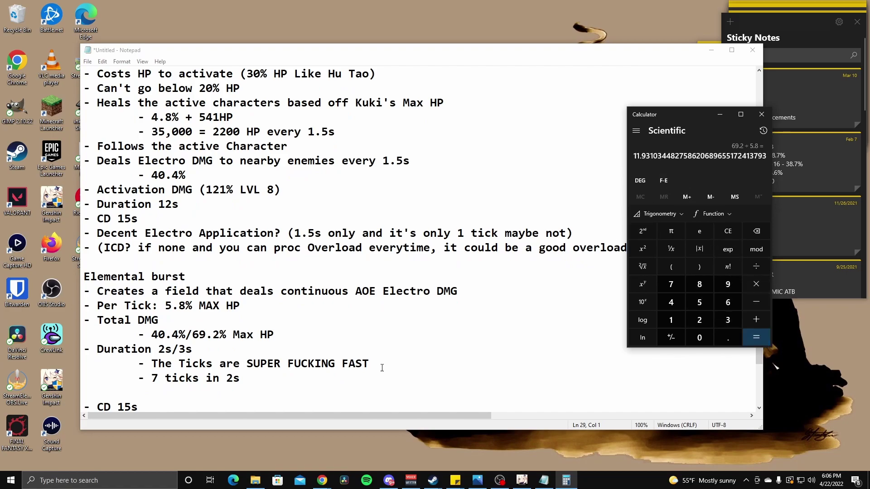
Step: Switch to Notepad, add the indented bullet "- 12 ticks in 3.5s" below the 2s tick count, and make the burst duration "2s/3.5s"
click(383, 390)
text(-)
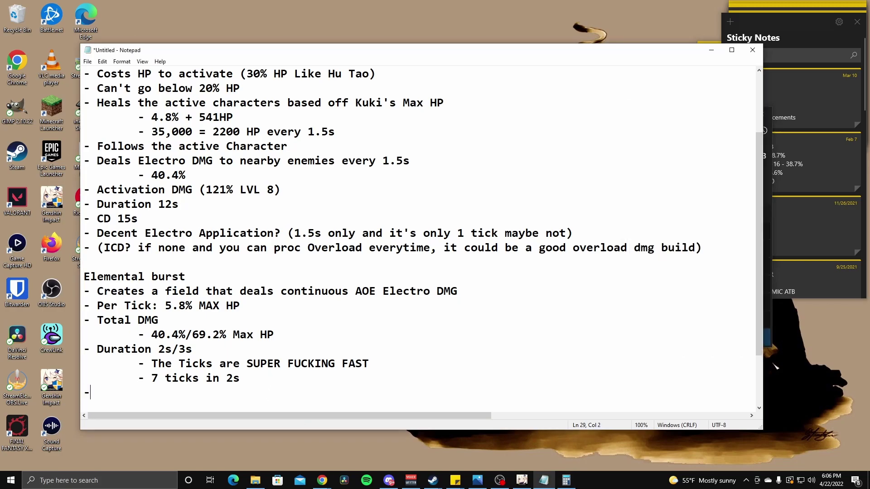
key(BackSpace)
key(Tab)
text(- 12 ticks in 3s)
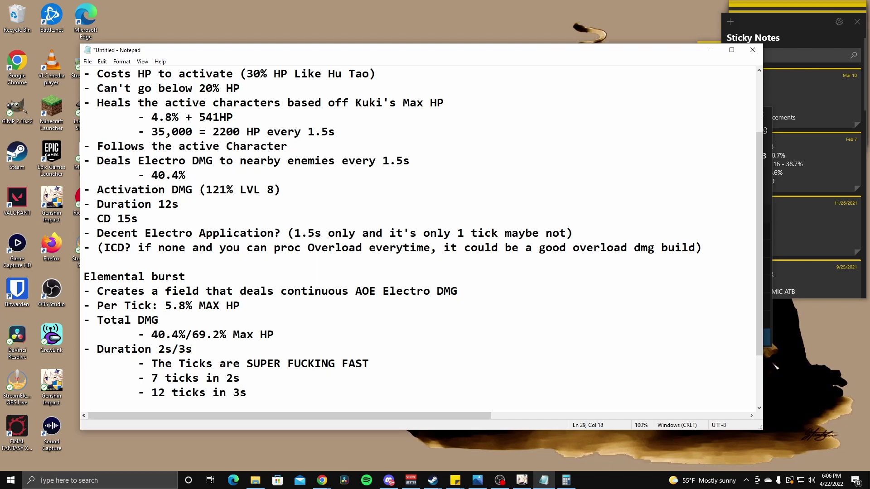
key(BackSpace)
text(.5s)
key(alt+Tab)
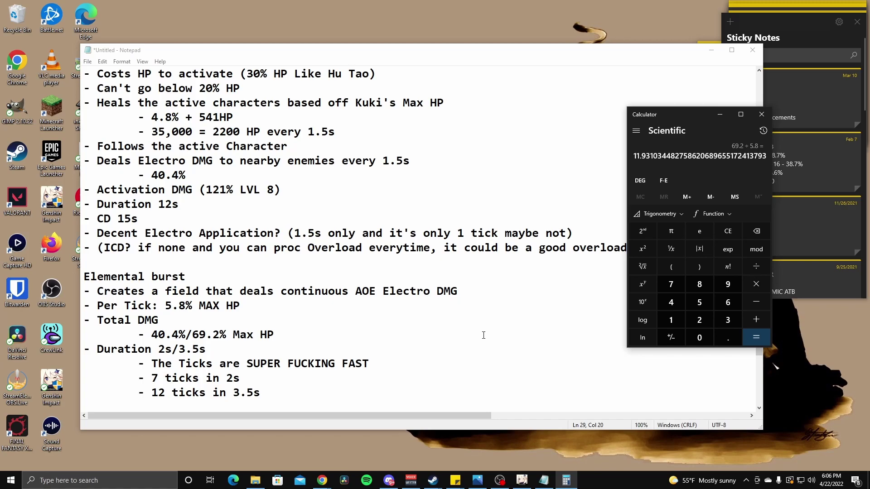
click(463, 364)
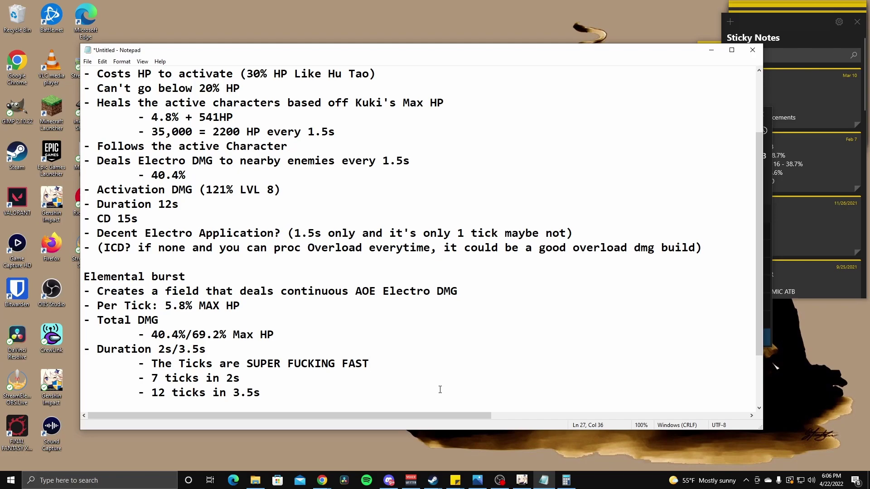
Step: Add "- CD 15s" and "- Field lasts longer if Kuki's HP is below 50% upon activation (Kind of like Hu Tao's Passive)" to the burst notes
key(Down)
key(Down)
key(Down)
text(- CD 15s)
key(Return)
text(- Field lasts lonb)
key(BackSpace)
text(ger if Kuki's HP is below 50% )
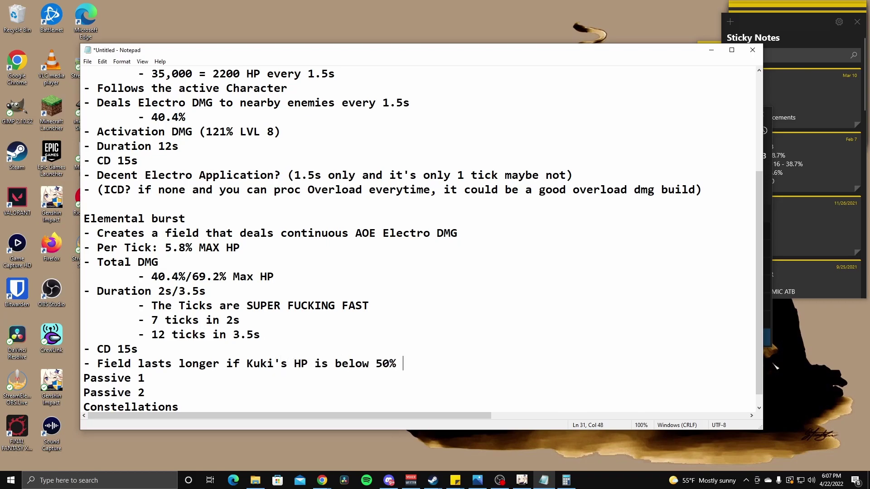
text(upon activation)
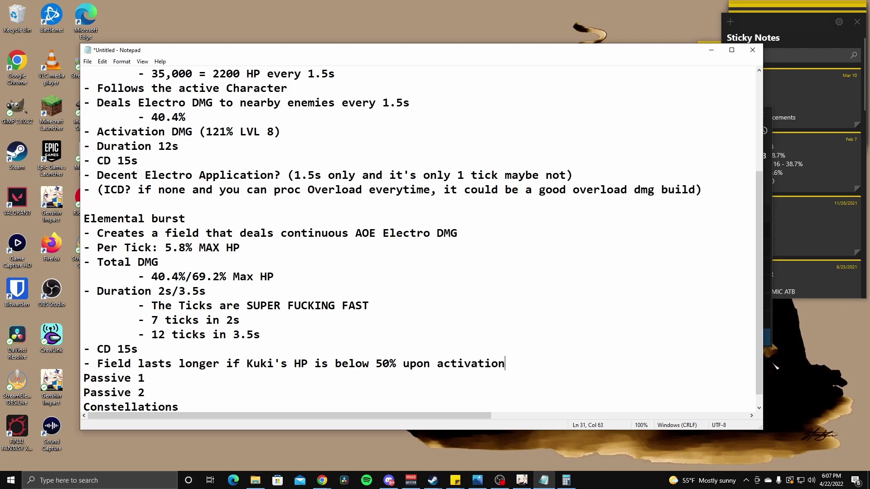
text( (Kind of lik)
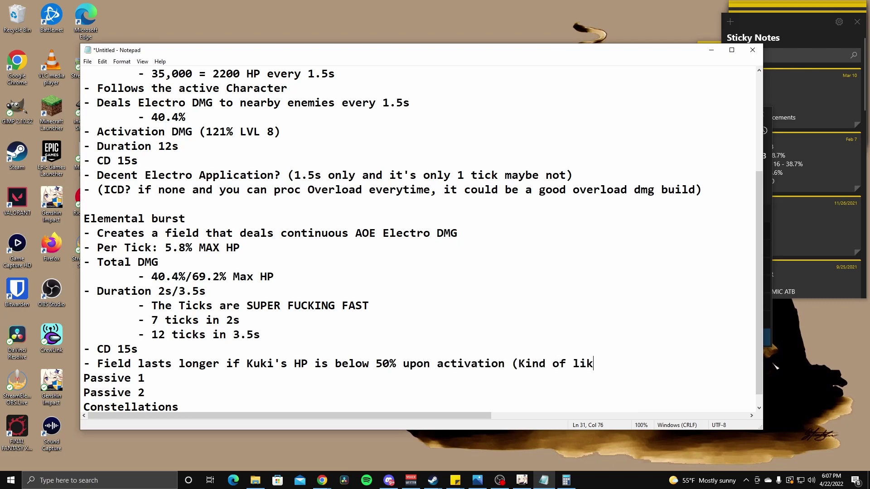
text(e Hu Tao's Passive))
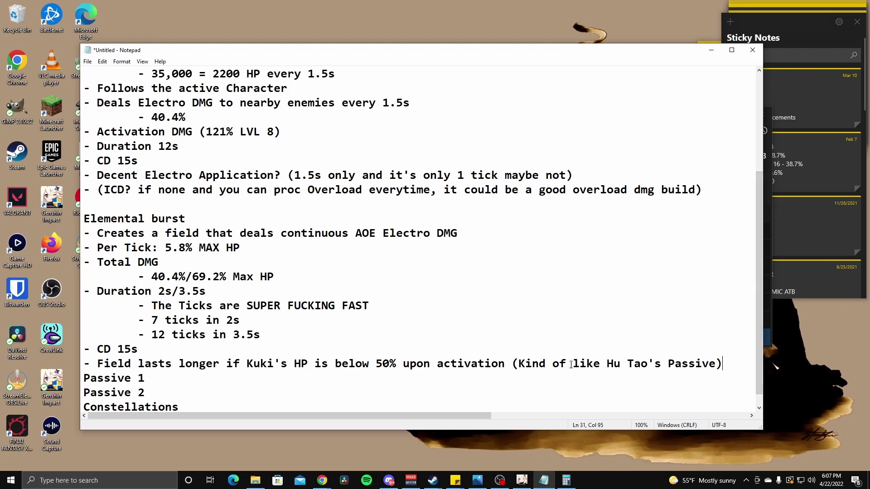
Step: Add the bullet "- 60 cost Burst (BRAVO HOYOVERSE)" at the end of the burst notes
key(Return)
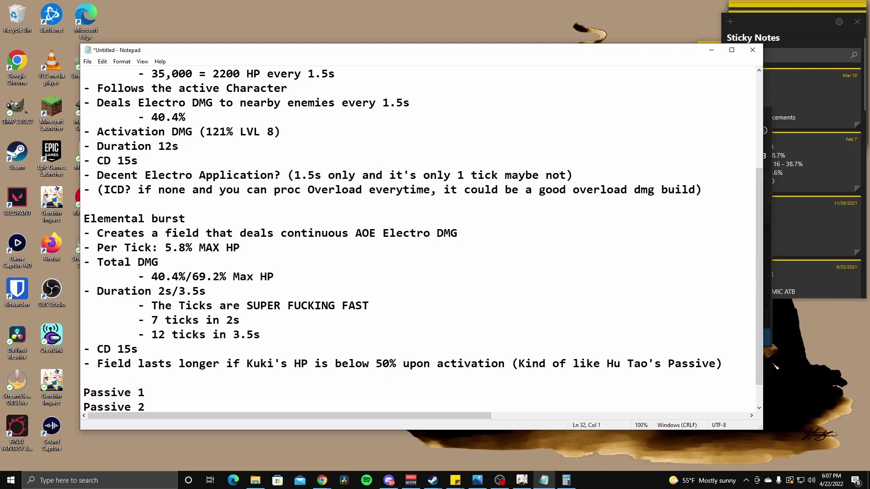
text(- 60 cost Burst (BRAVO )
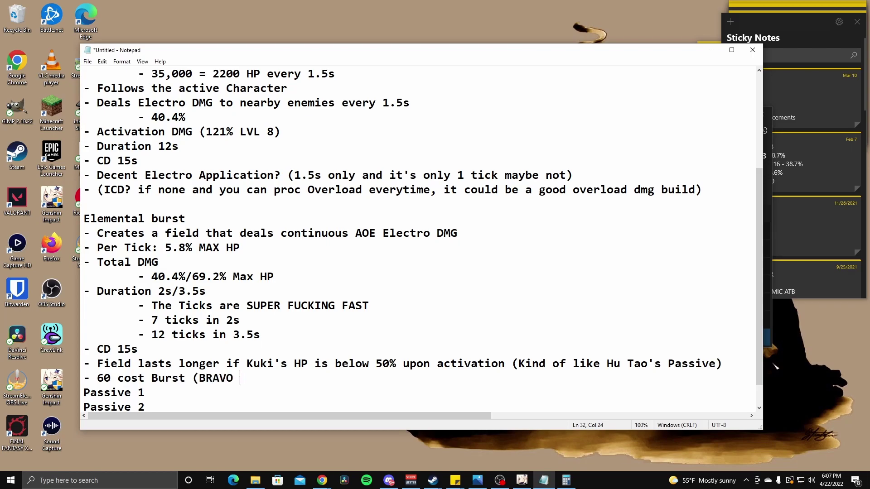
text(HOYO VERSE))
key(Left)
key(Left)
key(Left)
key(Left)
key(Left)
key(Left)
key(BackSpace)
key(Right)
key(Right)
key(Right)
key(Right)
key(Right)
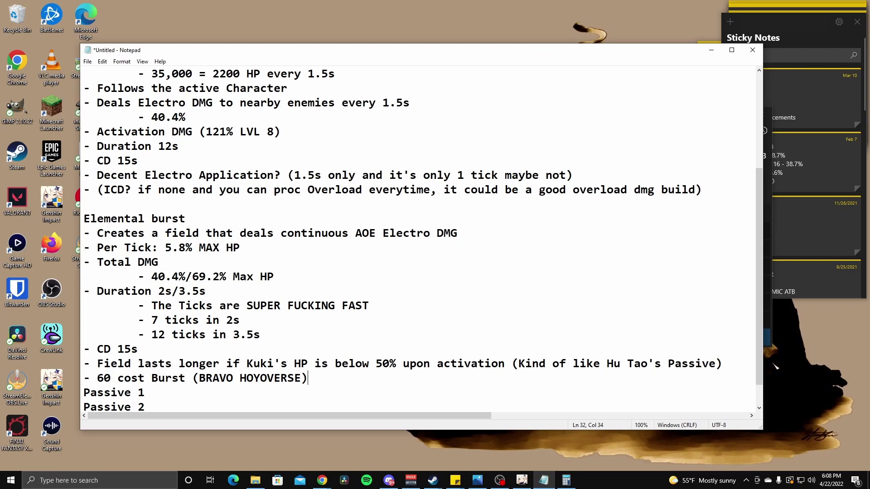
key(BackSpace)
Step: Add a bullet under the Passive 1 heading reading "- When Kuki's HP is below 50%"
scroll(267, 357, down, 1)
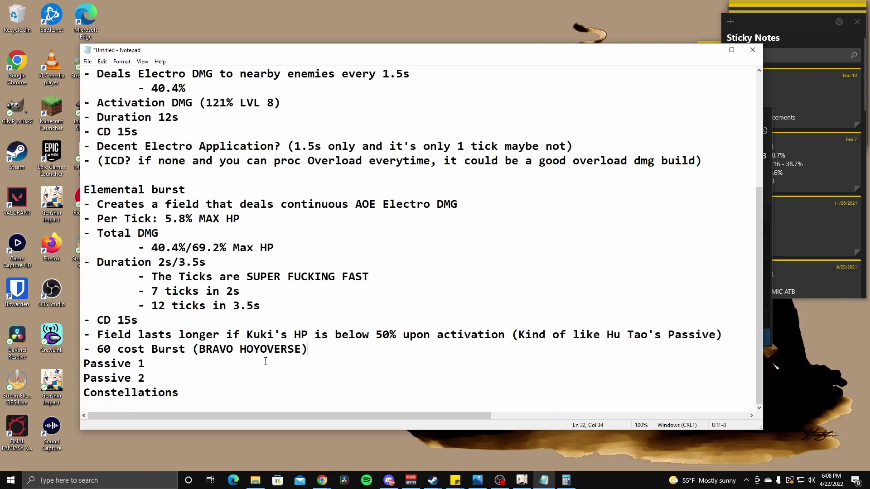
click(187, 361)
key(Return)
text(-)
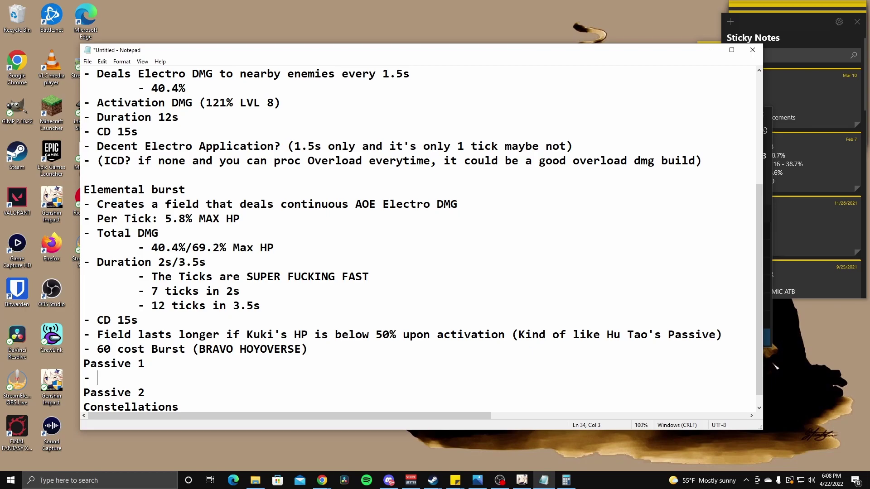
text(When Kuki's HP is not hig)
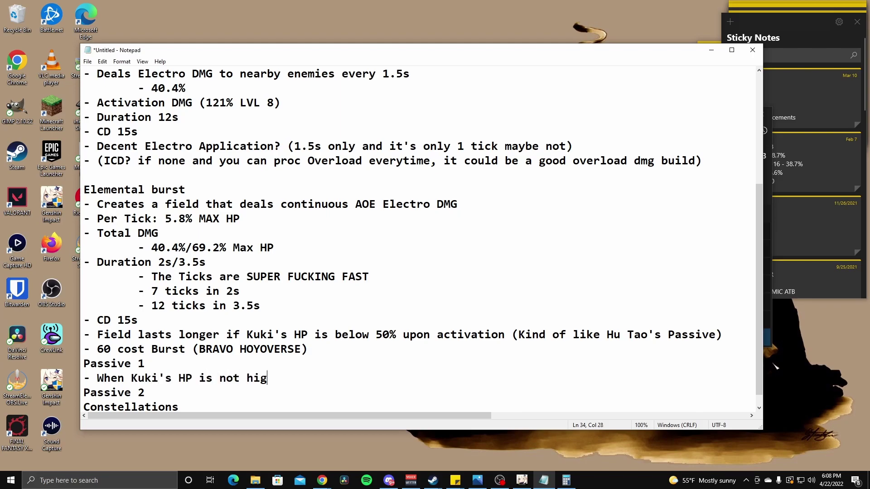
text(her than 50%)
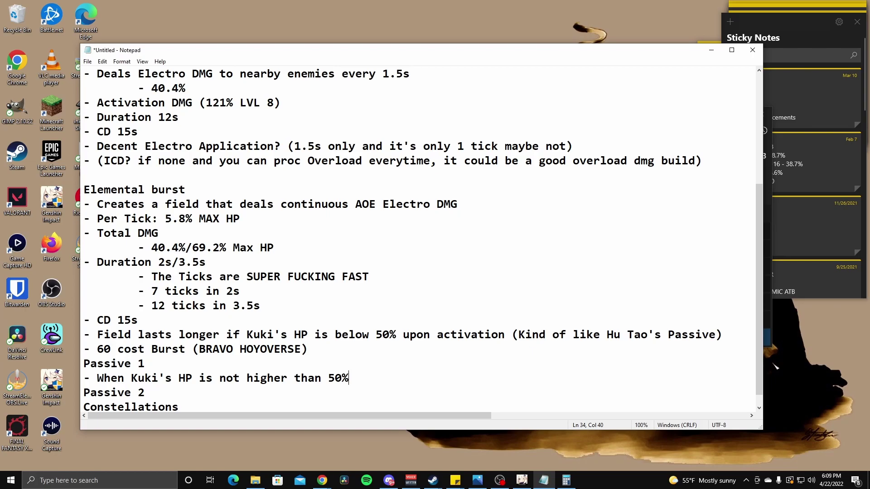
drag(219, 378, 321, 378)
text(below)
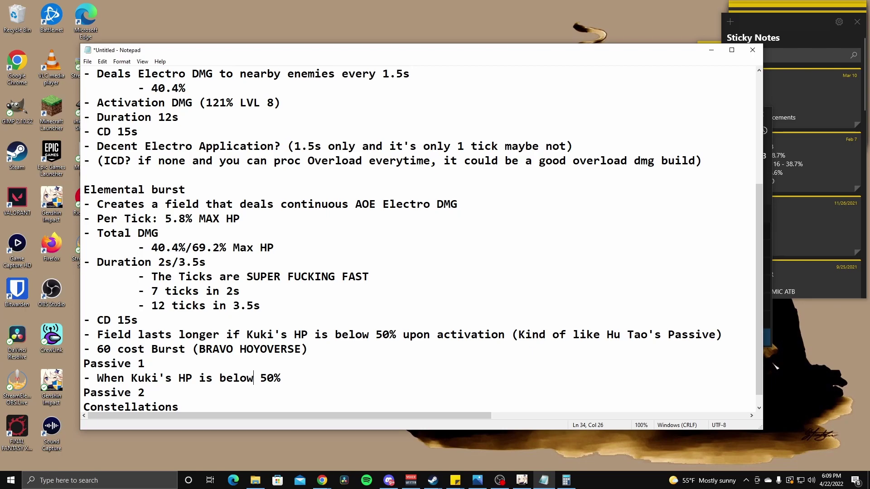
Step: Complete the Passive 1 bullet with ": Healing Bonus increases by 15%", leaving no empty bullet below it
click(297, 376)
key(Return)
key(BackSpace)
text(: HP)
key(BackSpace)
key(BackSpace)
text(Healing Bonus increases by 15%)
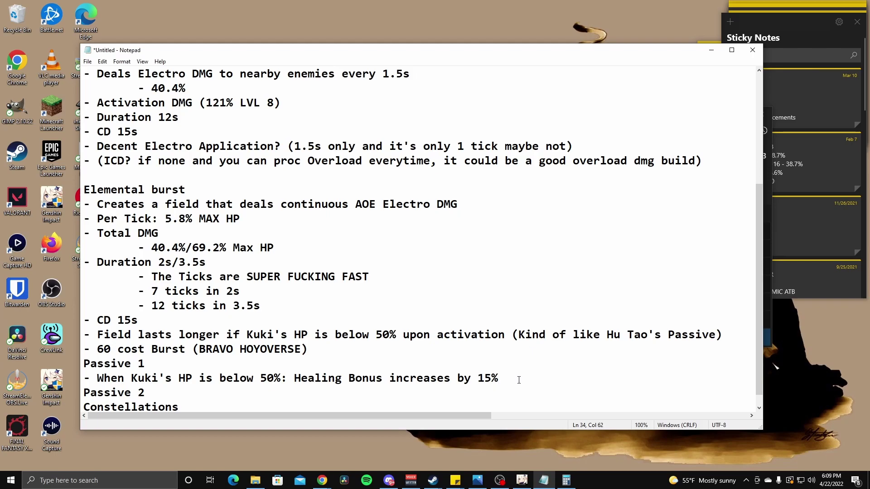
key(Return)
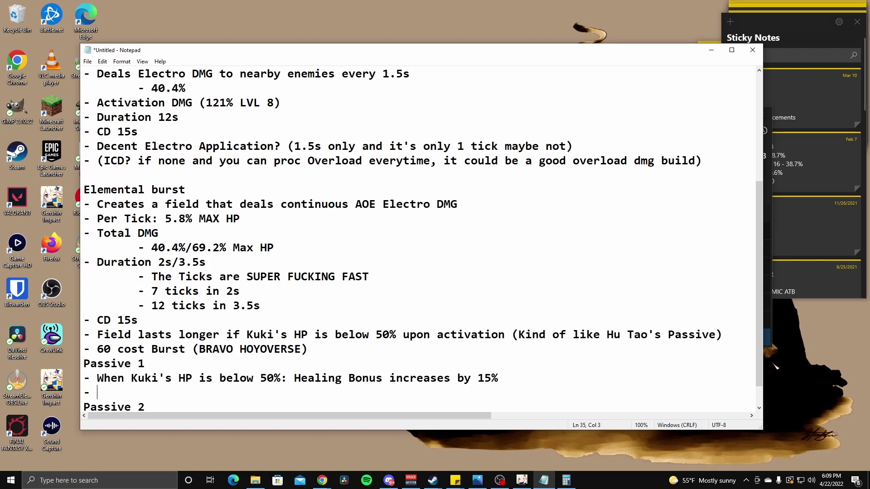
key(BackSpace)
key(BackSpace)
key(BackSpace)
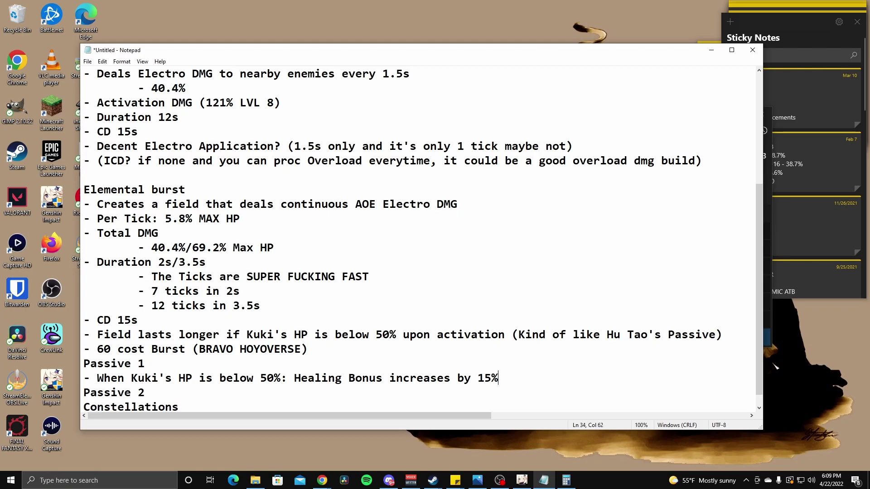
Step: Insert an empty bullet under the Passive 2 heading
key(Down)
key(Return)
text(-)
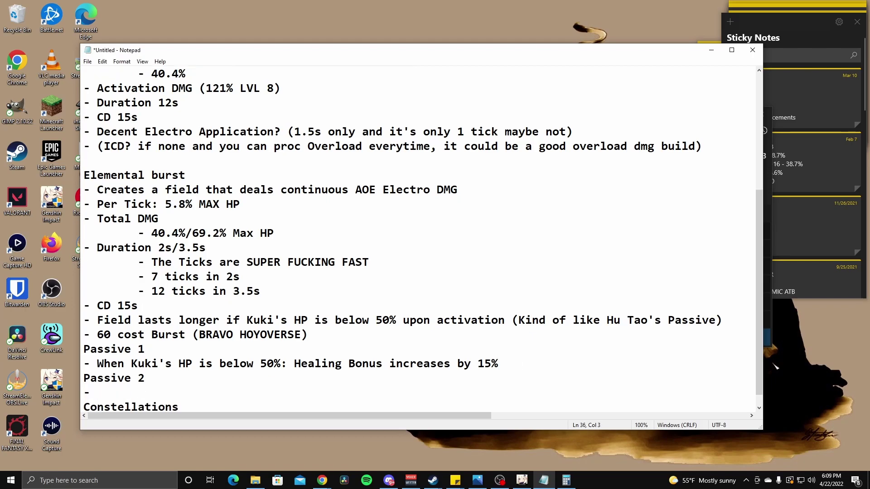
Step: Review the Passive 1 healing bonus against the healing-per-tick calculation in the elemental skill notes
click(375, 363)
click(411, 364)
scroll(436, 347, up, 5)
double_click(244, 219)
click(247, 220)
click(166, 220)
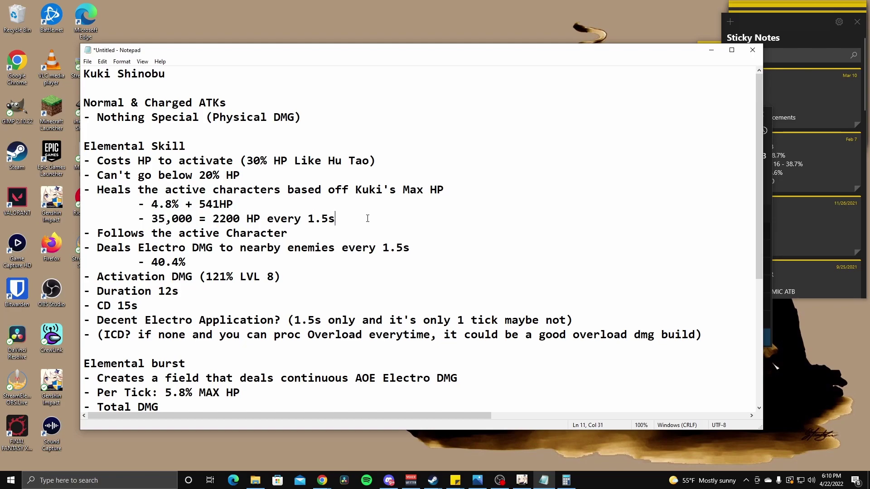
scroll(356, 241, down, 5)
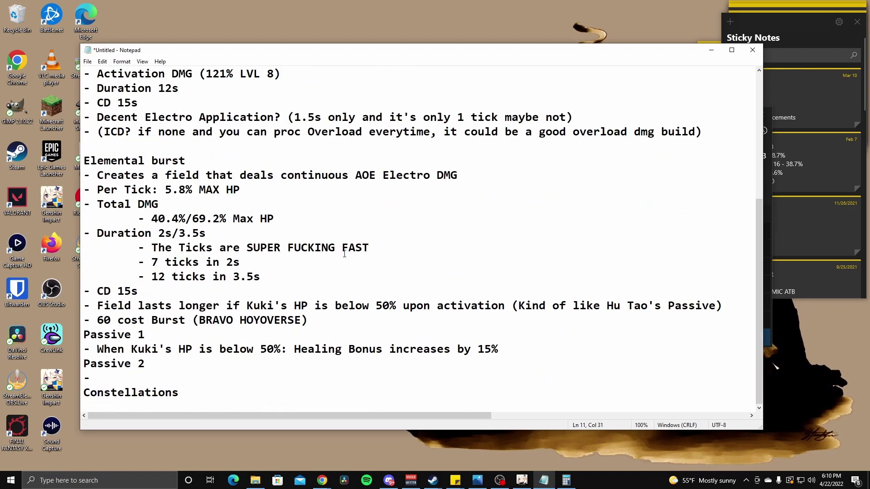
Step: Complete the empty Passive 2 bullet with "E Skill gets boosted based on EM"
click(118, 378)
text(E Skill be)
key(BackSpace)
key(BackSpace)
text(gets boosted based )
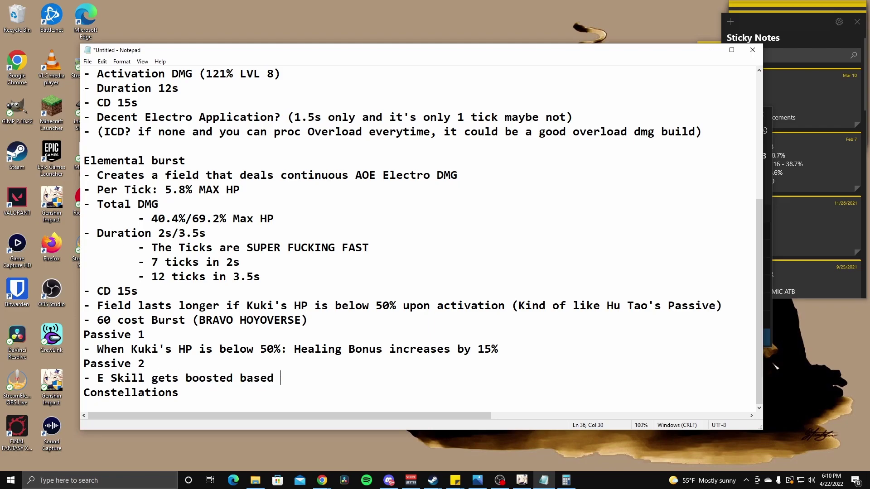
text(on EM)
Step: Add the Passive 2 bullets "- healing amt increased by 75% of EM" and "- DMG Dealt increased by 25% of EM"
key(Return)
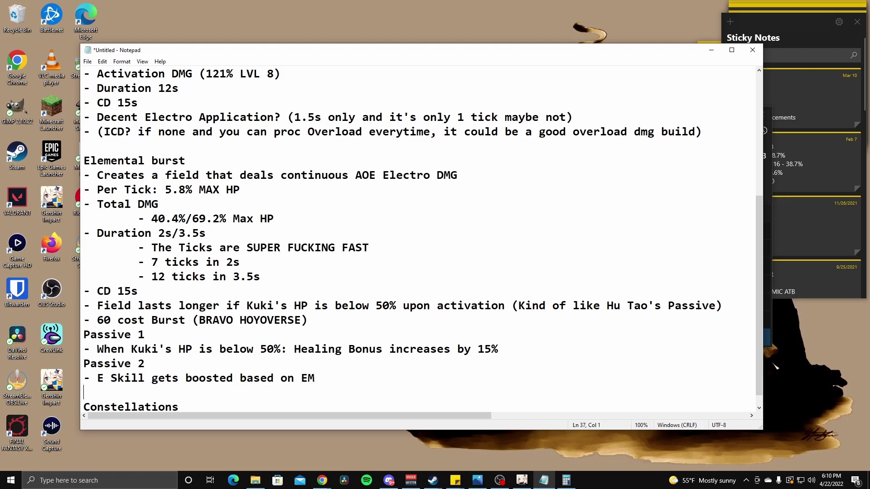
text(-)
text(healing amt increased by )
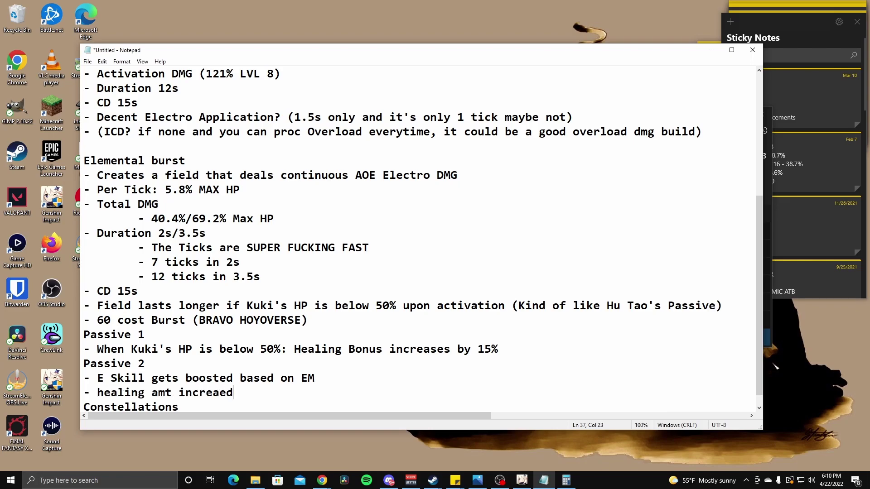
text(75% of EM)
key(Return)
text(- DMG Dealt increa)
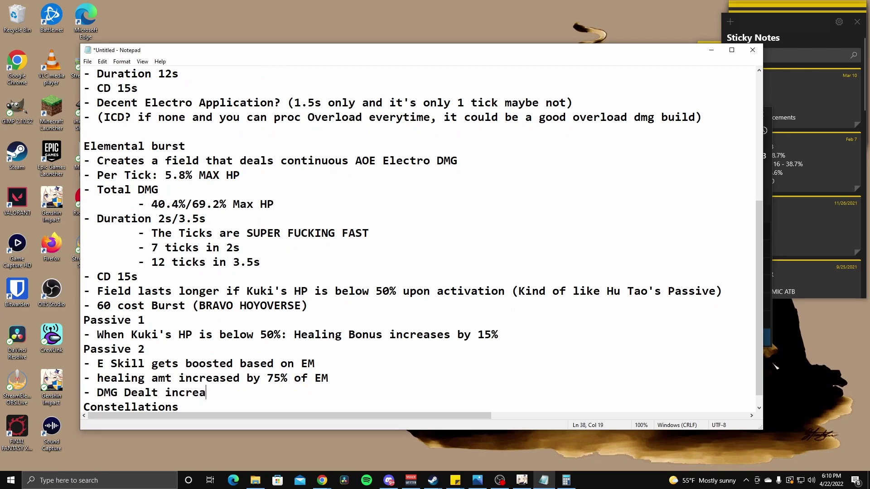
text(sed by 25% o)
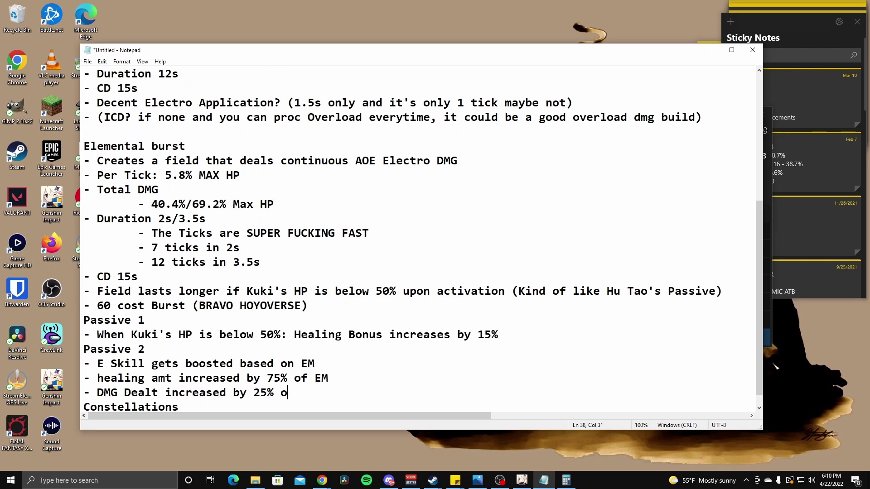
text(f EM)
mouse_move(328, 396)
mouse_down()
mouse_move(97, 393)
mouse_move(290, 379)
mouse_move(86, 379)
mouse_move(86, 364)
mouse_up()
click(145, 364)
drag(329, 364, 90, 364)
click(342, 381)
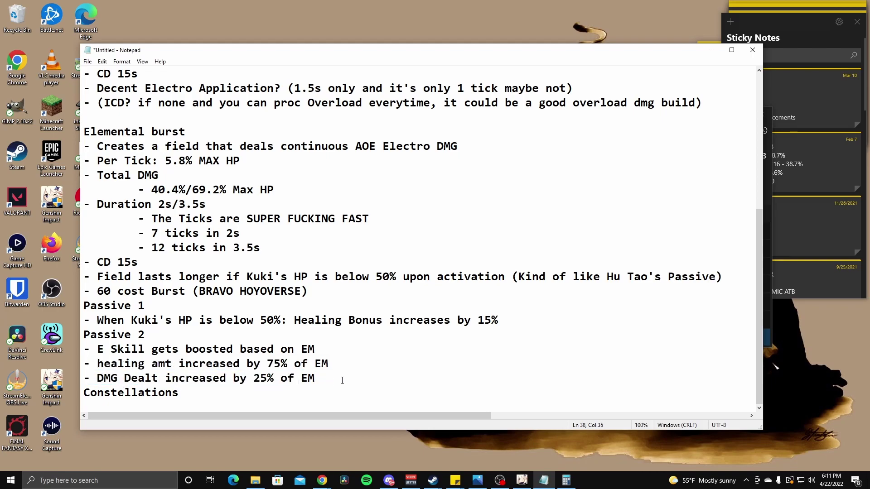
drag(342, 381, 98, 381)
Step: Add an indented bullet below the damage bonus: "- Build for EM Main Stat? Or Sub Stat? Or Weapon? Or Artifact (Wanderer's Troupe 2pc, Instr", followed by a new line
click(341, 377)
key(Return)
key(Tab)
text(- Build for EM M)
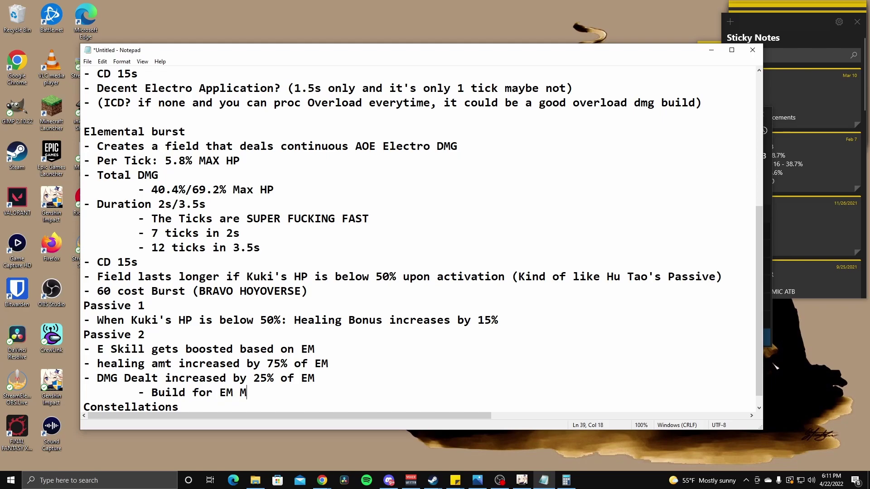
text(ain Stat? Or Sub Stat? Or Weapon?)
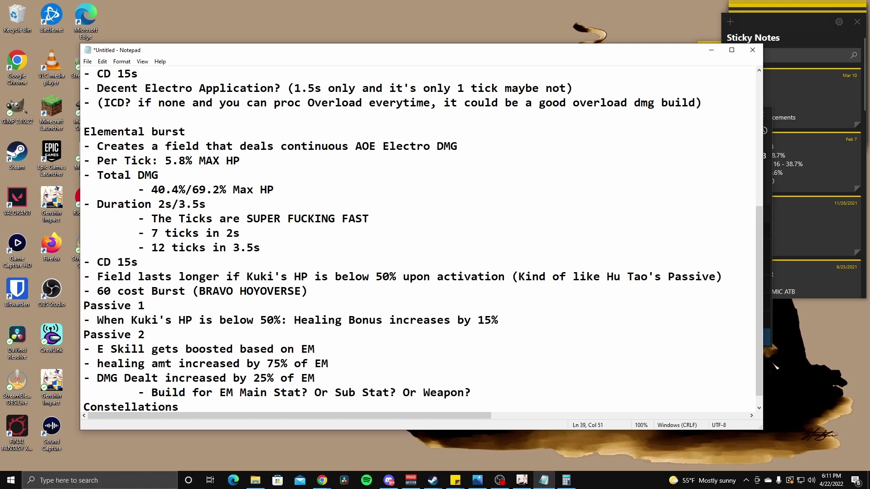
text( Or Artifact (Wanderer's Troupe 2pc,)
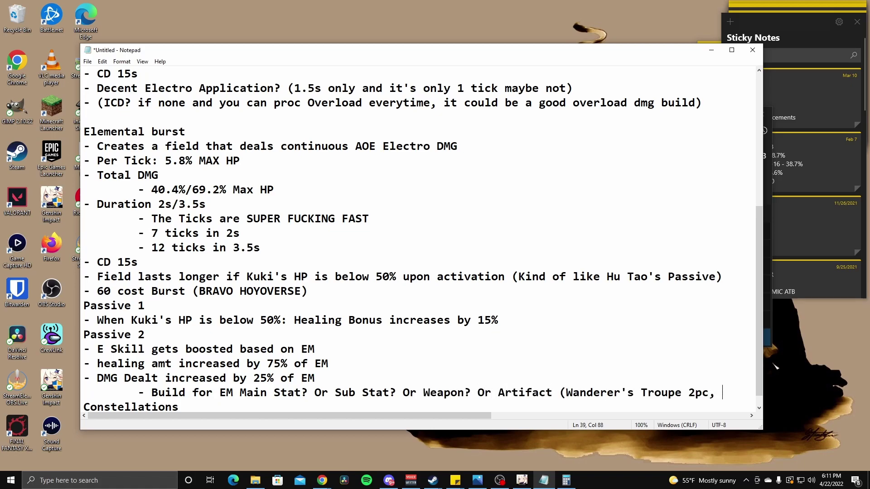
text( Instr)
key(Return)
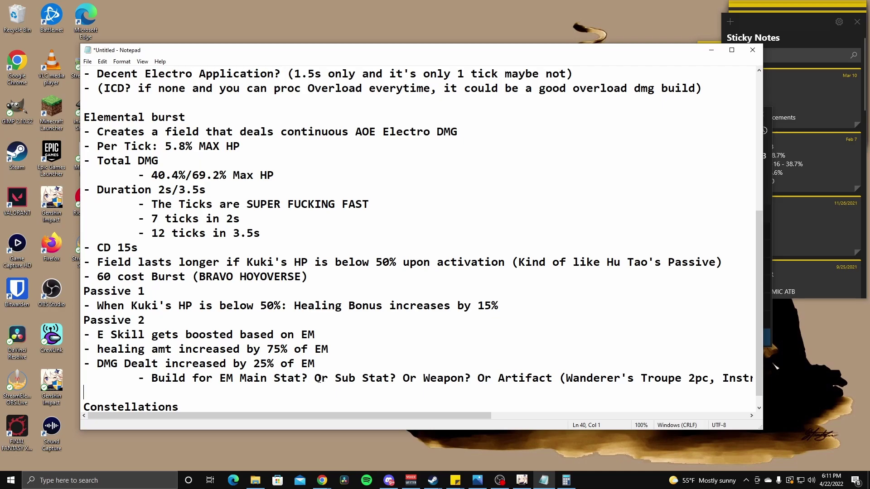
drag(319, 379, 84, 117)
click(397, 346)
click(441, 206)
drag(314, 363, 75, 361)
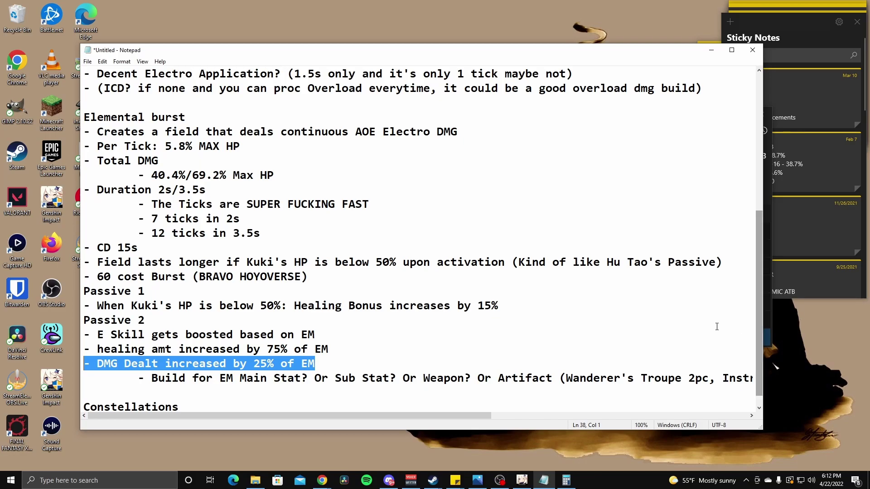
scroll(351, 364, down, 1)
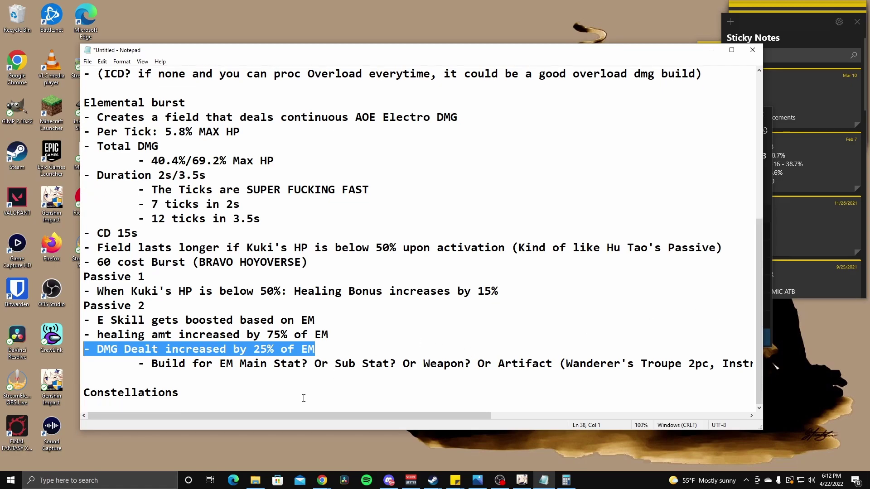
click(251, 378)
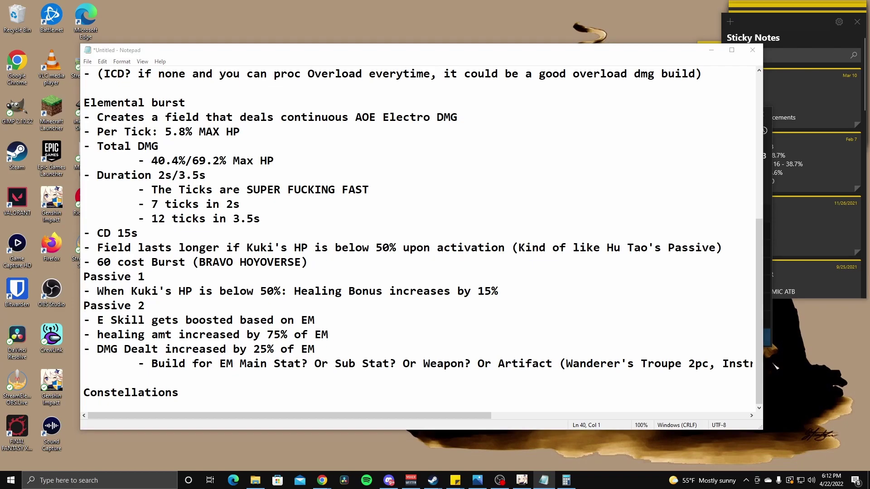
Step: Add the first bullet under Constellations: "- C1: Burst AOE increased by 50%", followed by a new line
key(alt+Tab)
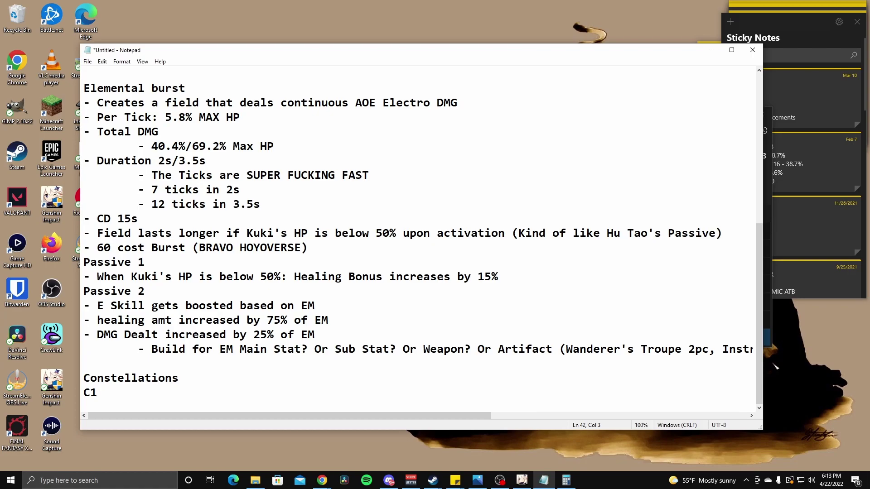
key(BackSpace)
key(BackSpace)
text(- C2)
key(BackSpace)
text(1: Burst AO)
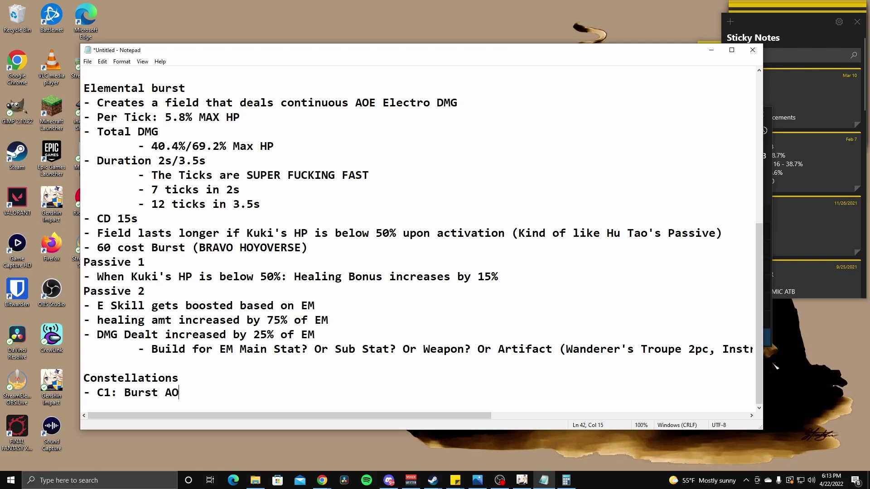
text(E increased by 50%)
key(Return)
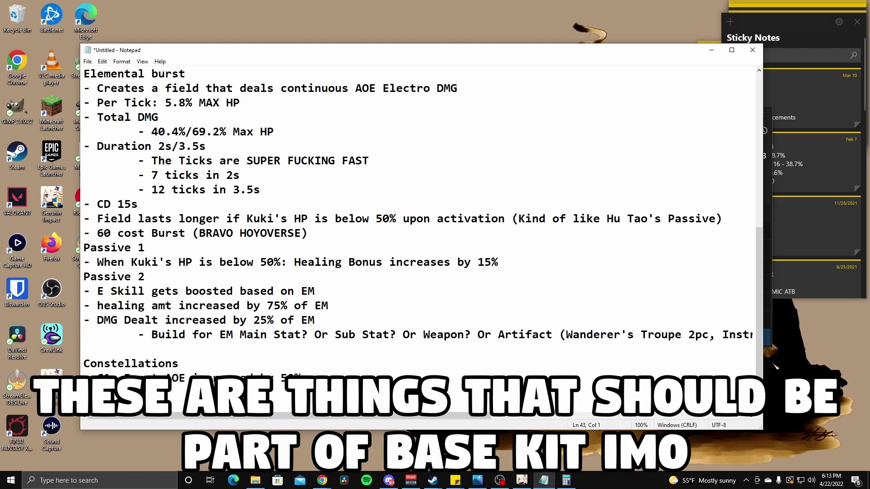
Step: Add the second constellation bullet "- C2: E Skill duration increased by 3s", followed by a new line
text(- C2 )
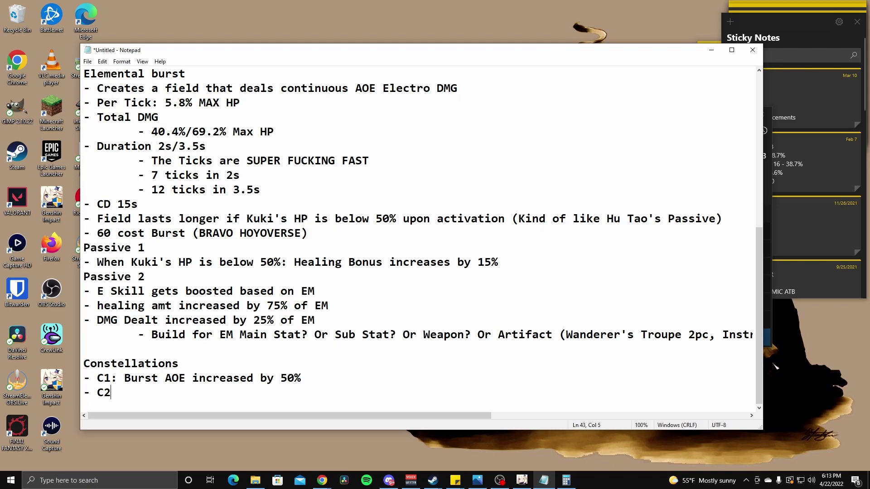
text(E Skill)
key(BackSpace)
key(BackSpace)
key(BackSpace)
key(BackSpace)
text(kill duration increased by 3)
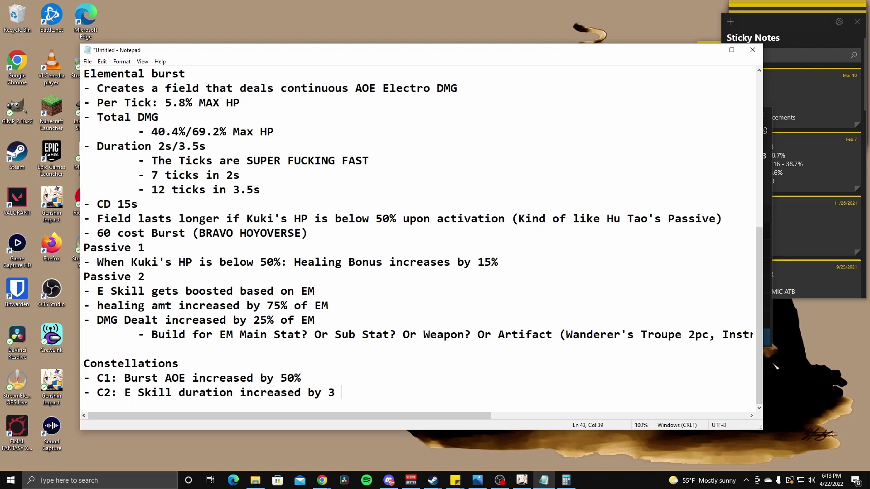
text(s)
key(Return)
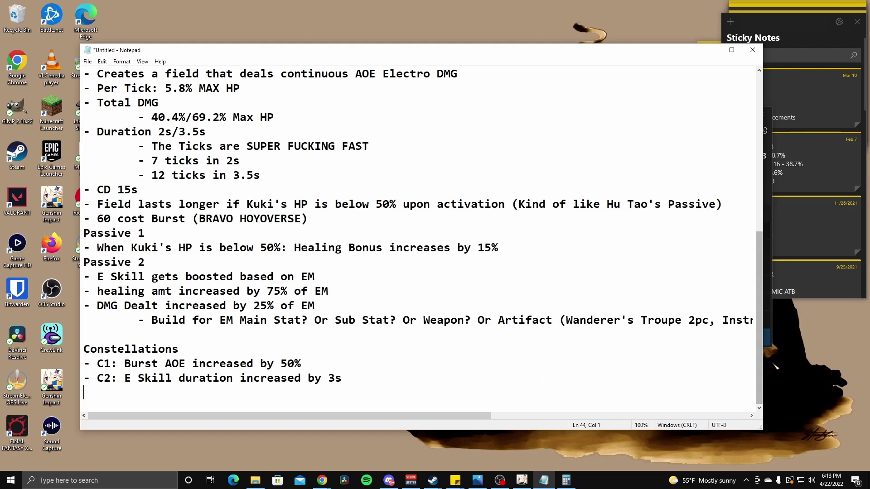
Step: Append "(Brings us to FULL Uptime)" to the end of the C2 bullet and start a new line below it
key(alt+Tab)
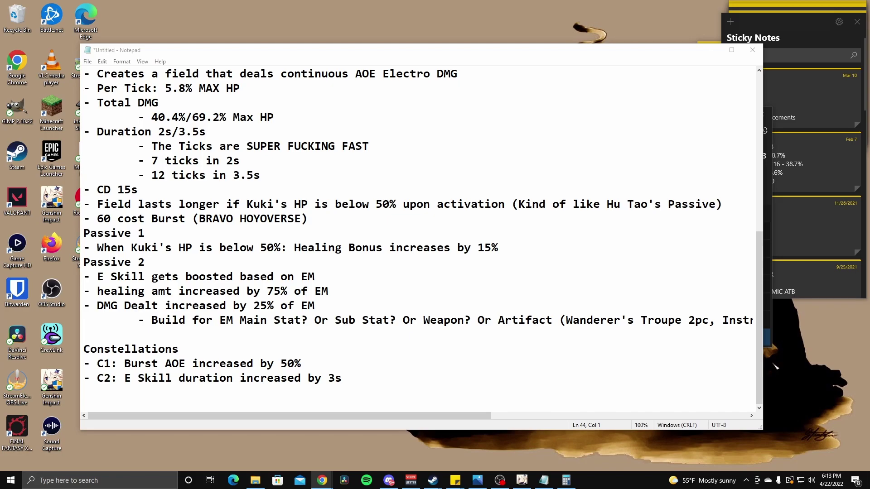
key(alt+Tab)
key(BackSpace)
text((Brings us to FU)
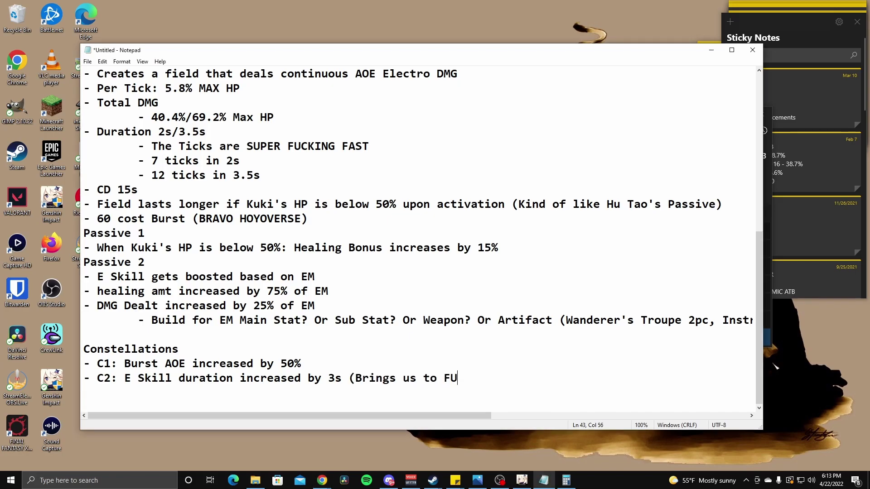
text(LL Uptime))
key(Return)
Step: Add the bullet "- C3: E Skill Talent LVL increase" and start the next bullet with "- C4:"
text(- C3: E Skill Talent LVL increase)
key(Return)
text(- C5)
key(BackSpace)
text(4:)
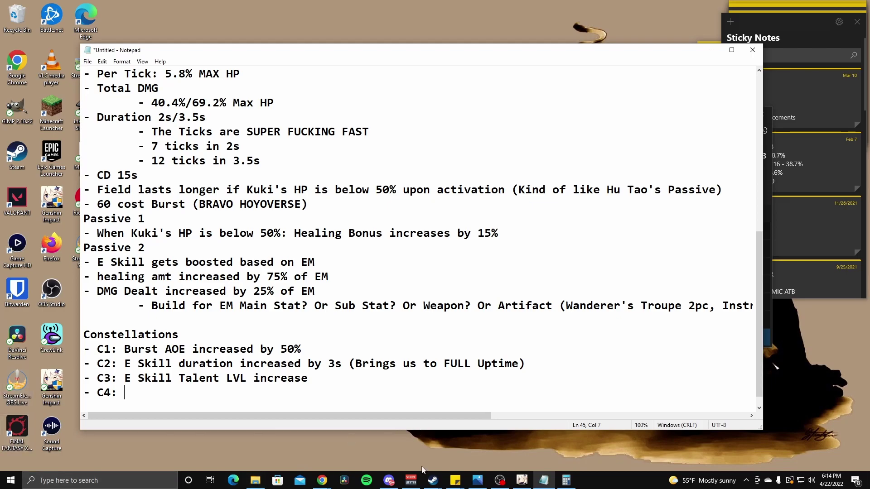
Step: Switch to Genshin Impact, find Fischl in the character roster and read her passive talent descriptions
click(522, 480)
scroll(435, 22, down, 10)
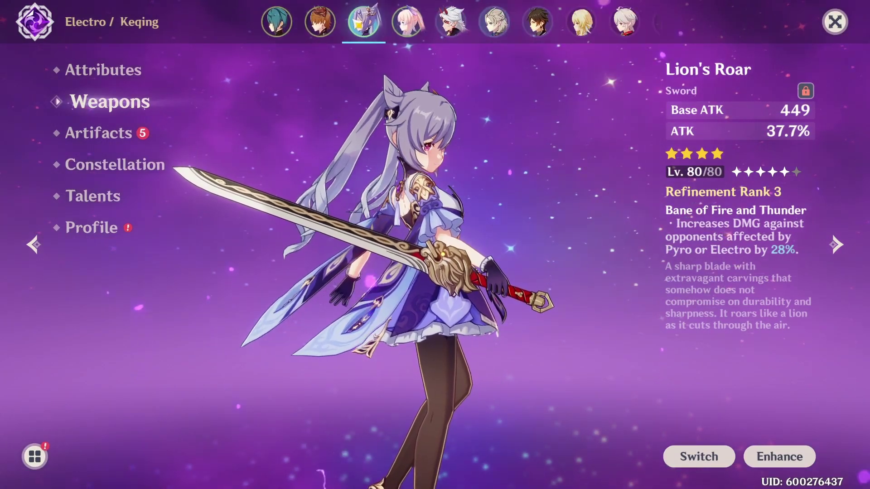
scroll(435, 21, down, 10)
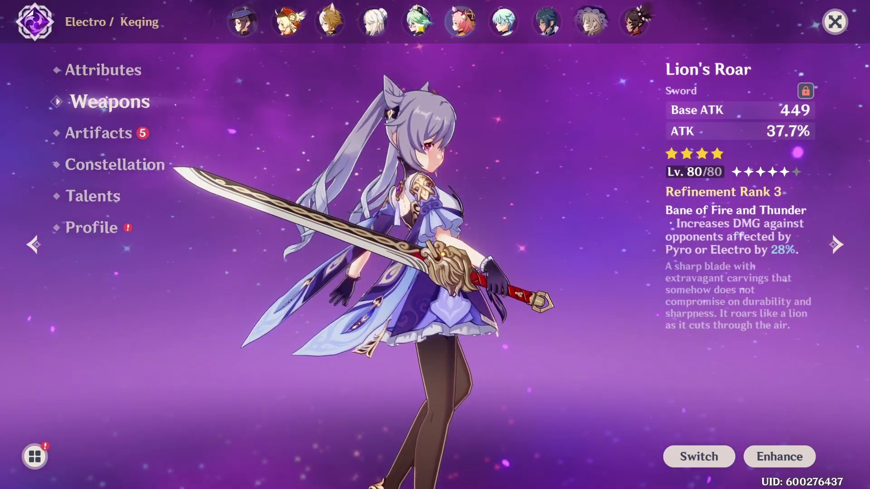
scroll(435, 21, down, 10)
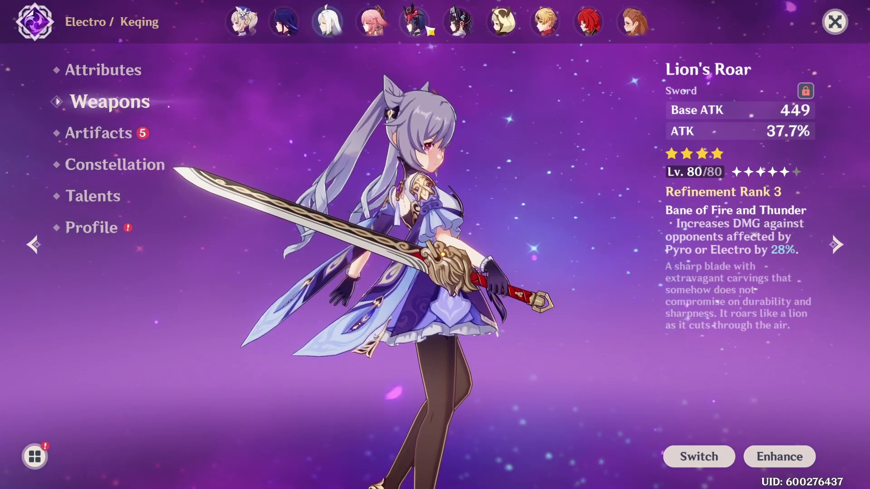
scroll(500, 37, down, 10)
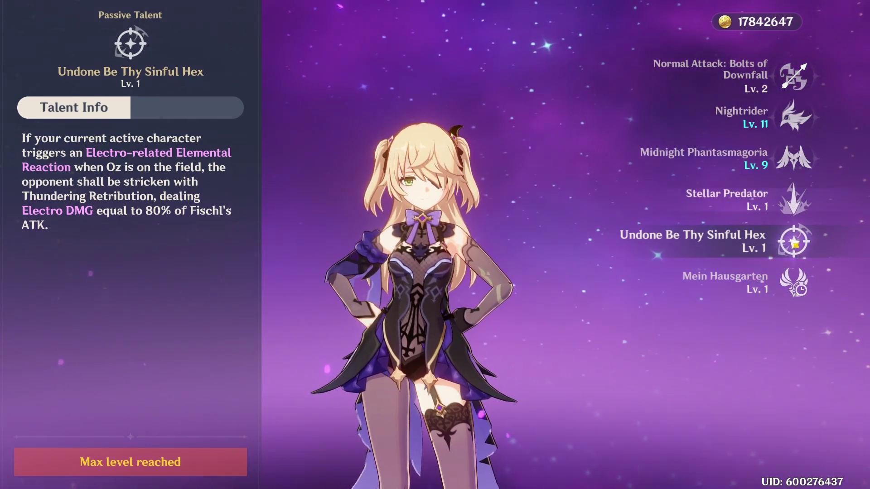
click(793, 200)
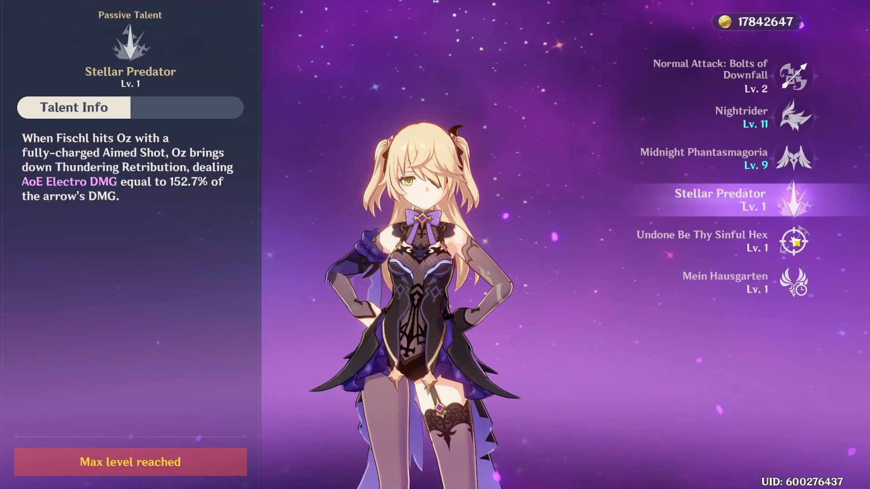
click(793, 282)
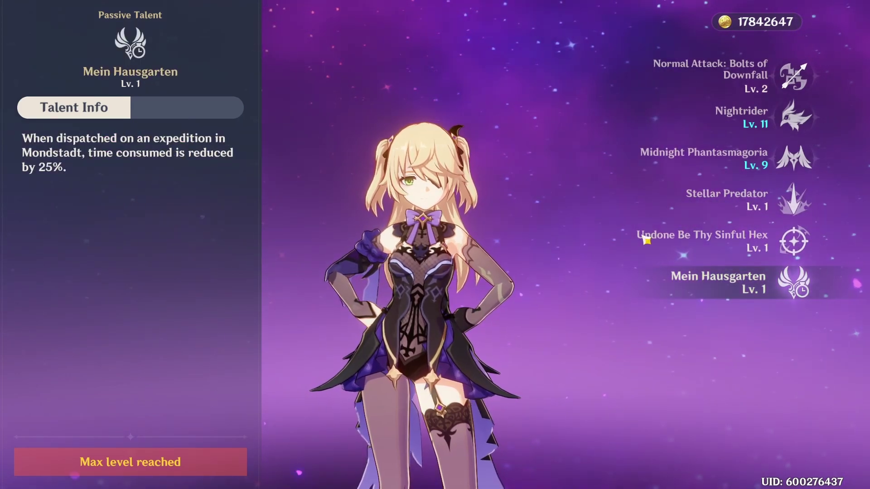
Step: Examine Fischl's constellation descriptions, including Devourer of All Sins and Evernight Raven
key(Escape)
click(128, 167)
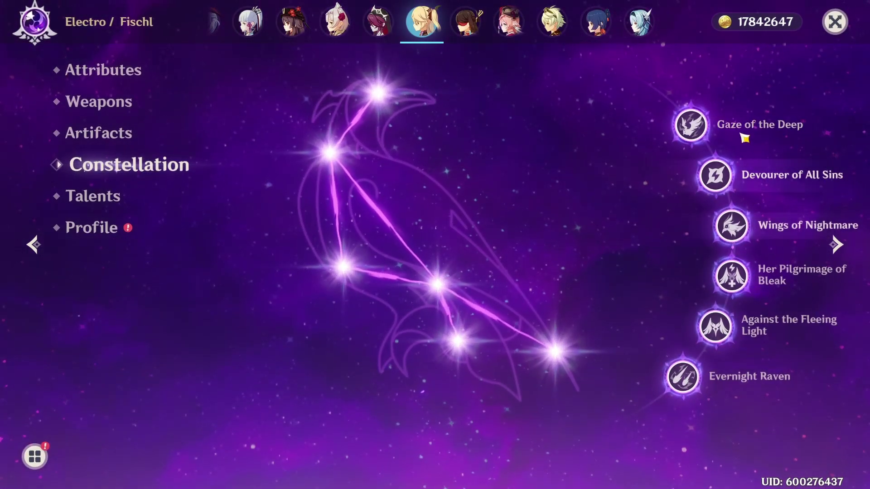
click(744, 139)
click(761, 181)
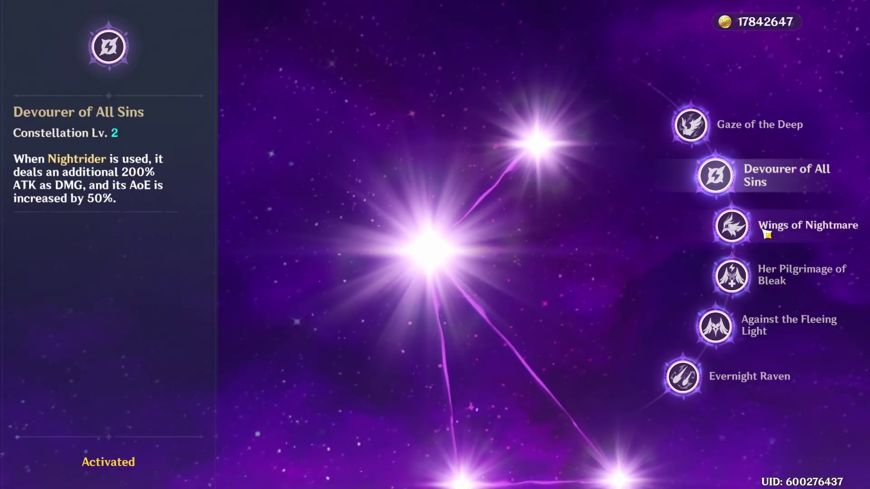
click(761, 325)
click(730, 381)
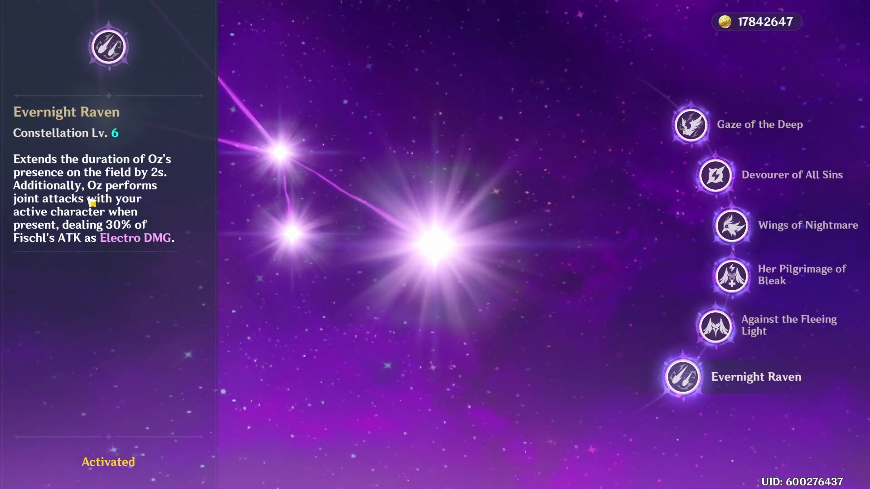
key(Escape)
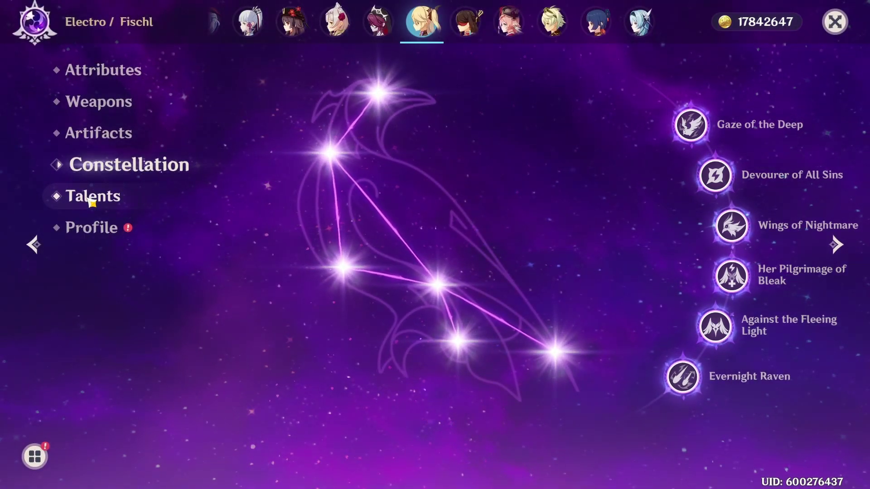
Step: View Kujou Sara's constellation, then go back through the character roster to Keqing
scroll(540, 29, down, 3)
scroll(541, 29, down, 5)
click(378, 36)
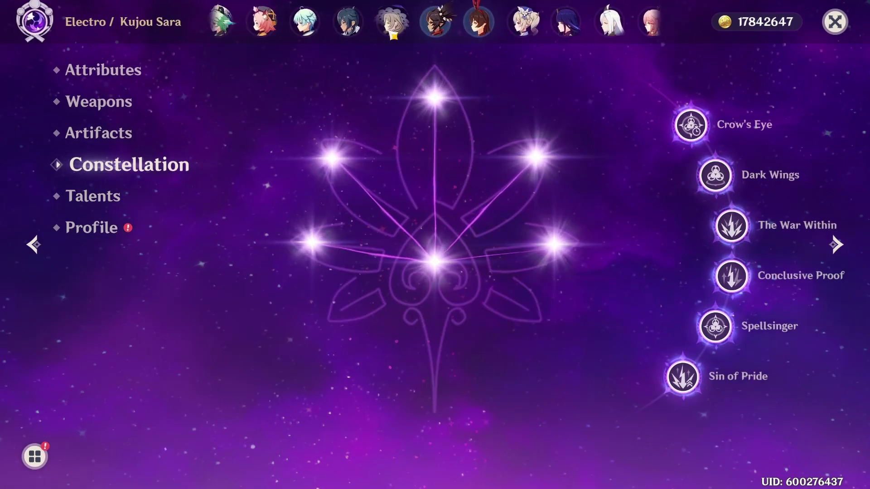
scroll(407, 29, down, 8)
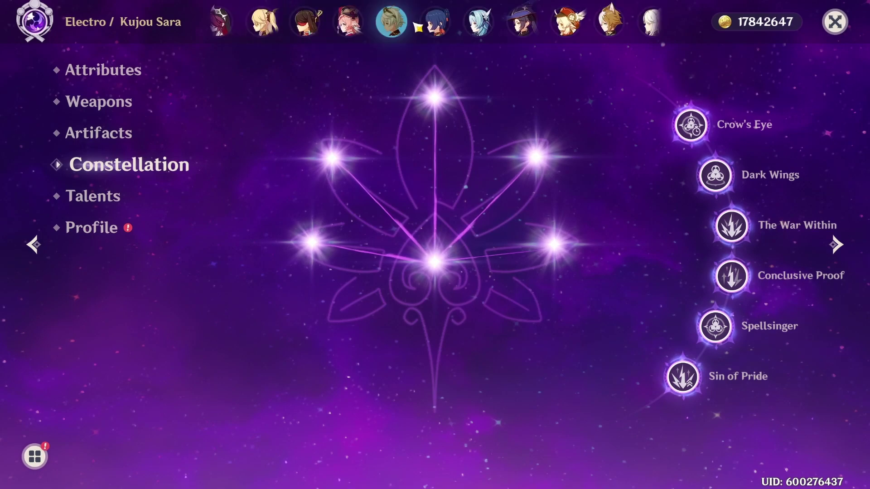
scroll(435, 21, down, 8)
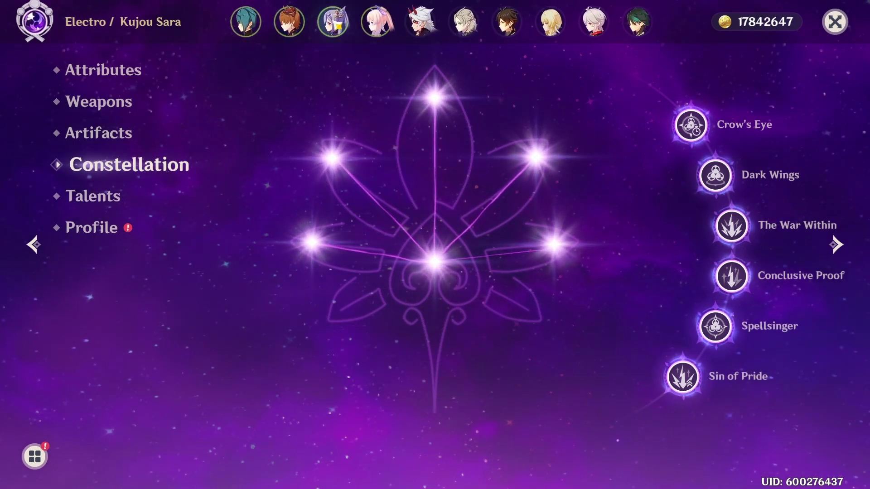
click(333, 22)
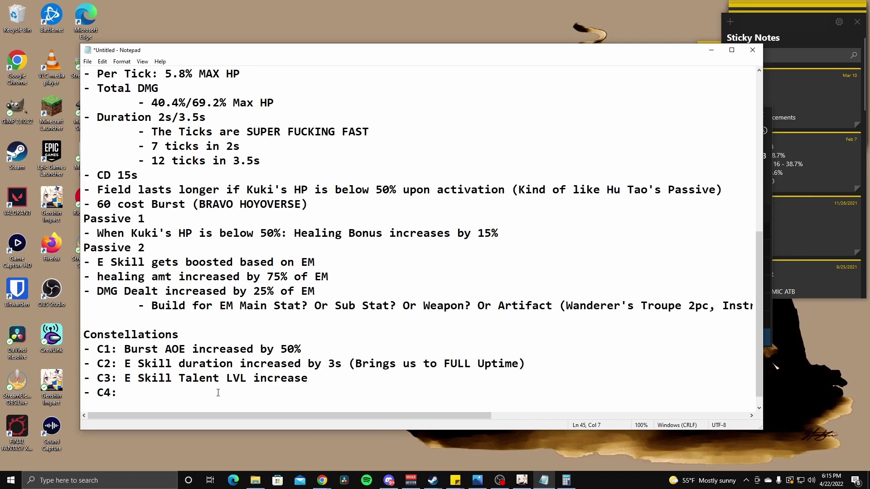
Step: In Notepad, complete the C4 bullet with "When Normal/Charged/Plunging ATKs hit enemies it will deal AOE Electro DMG based off 9.7% of Kuki's HP"
text(When Normal/Charged/Plunging ATKs hit enemies it willd)
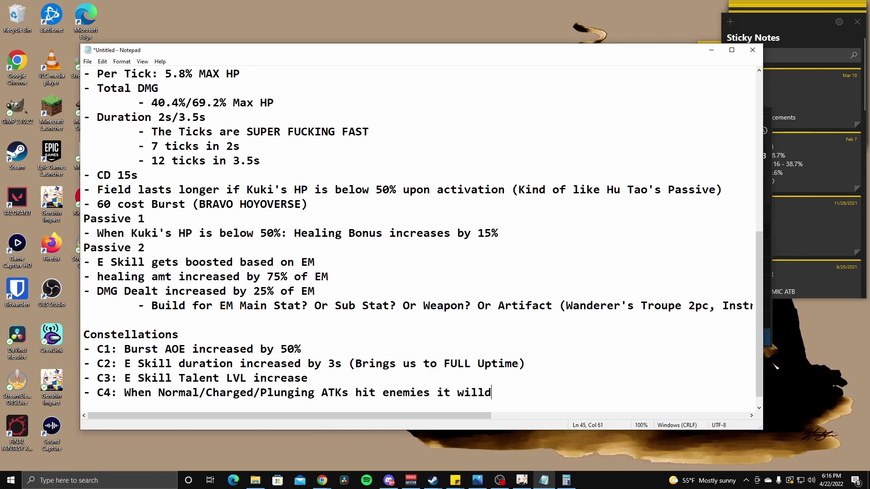
key(BackSpace)
text(deal AOE Electro D)
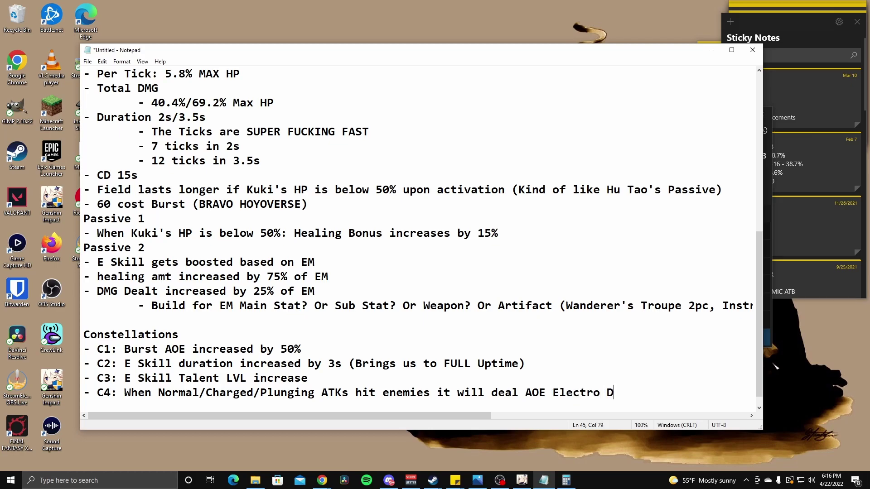
text(MG based of)
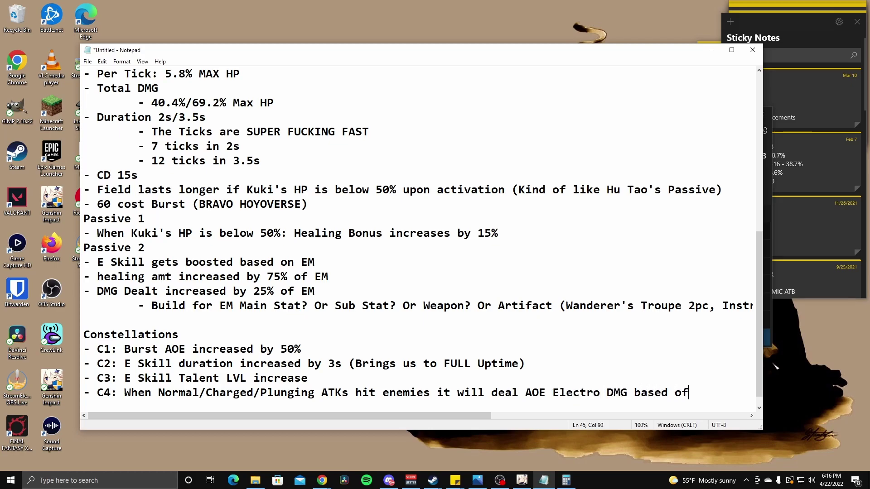
text(f 9.7% of Kuki's HP)
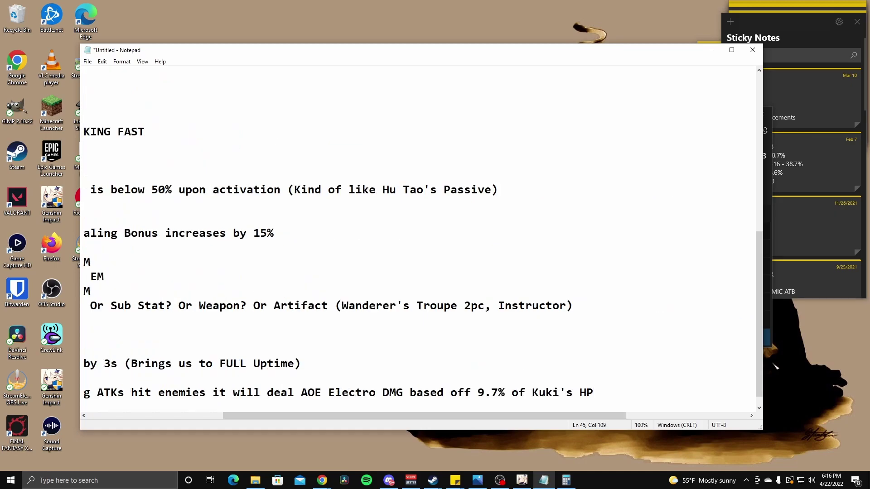
Step: Add an indented bullet below C4: "- Once Every 5s (Which is super DAMN Long)"
key(Return)
key(Tab)
text(- Once Every 5s )
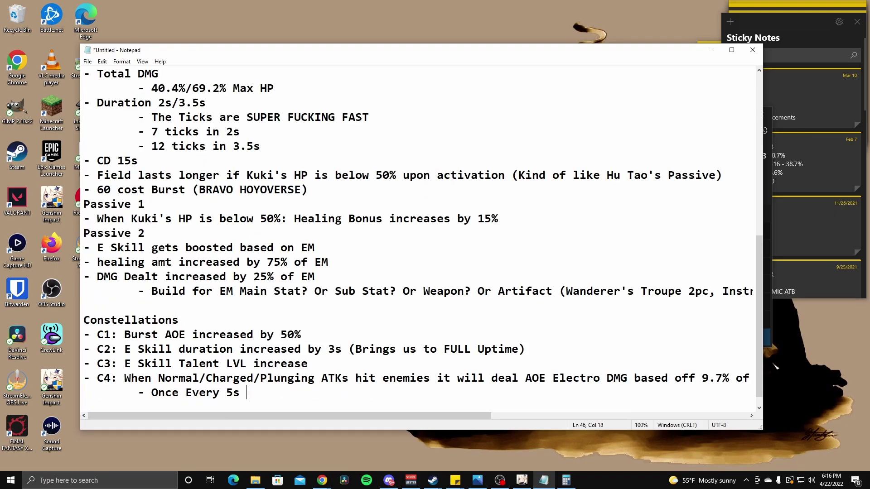
text((Which is super DAMN )
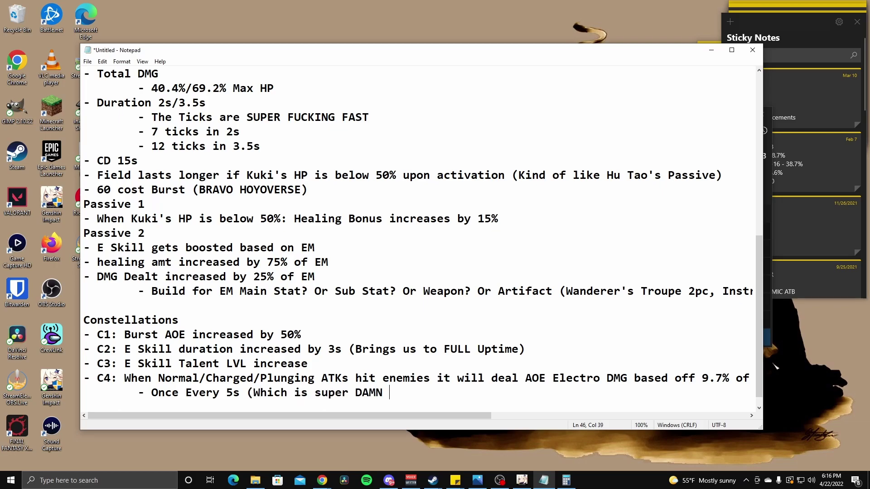
text(Long)
key(BackSpace)
text())
Step: Add "3 procs per E Skill" as its own indented bullet under the C4 notes, followed by another empty indented bullet
text(3 procs per E S)
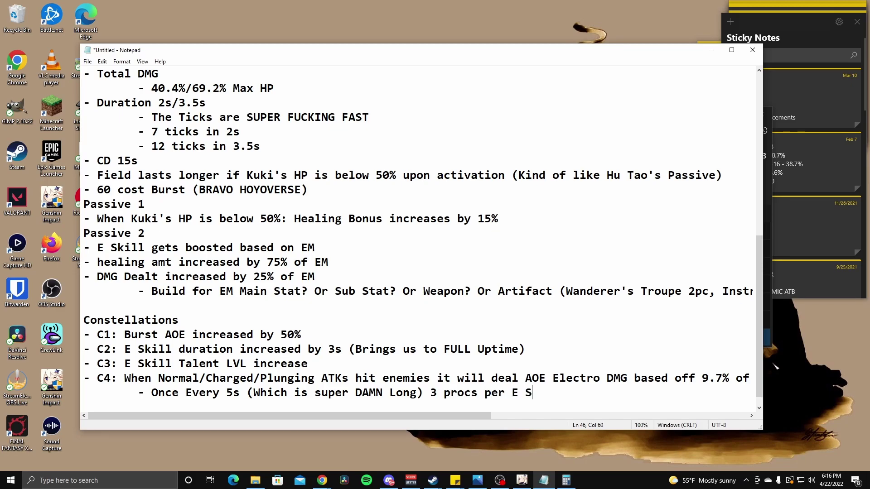
text(kill)
key(ctrl+Left)
key(ctrl+Left)
key(ctrl+Left)
key(ctrl+Left)
key(ctrl+Left)
key(BackSpace)
key(Return)
key(Tab)
text(-)
key(End)
key(Return)
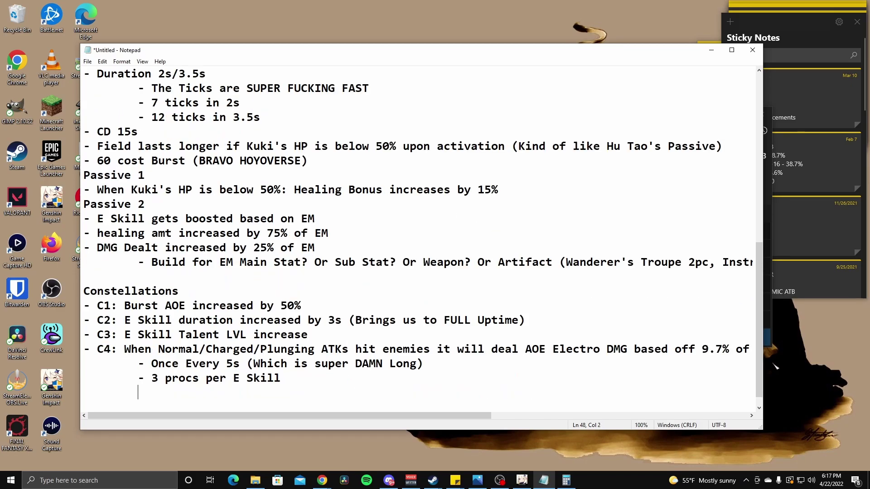
text(-)
Step: Insert "while E Skill is active," after "hit enemies" in the C4 bullet and break the line before "it will deal"
click(436, 350)
text(while E Skill )
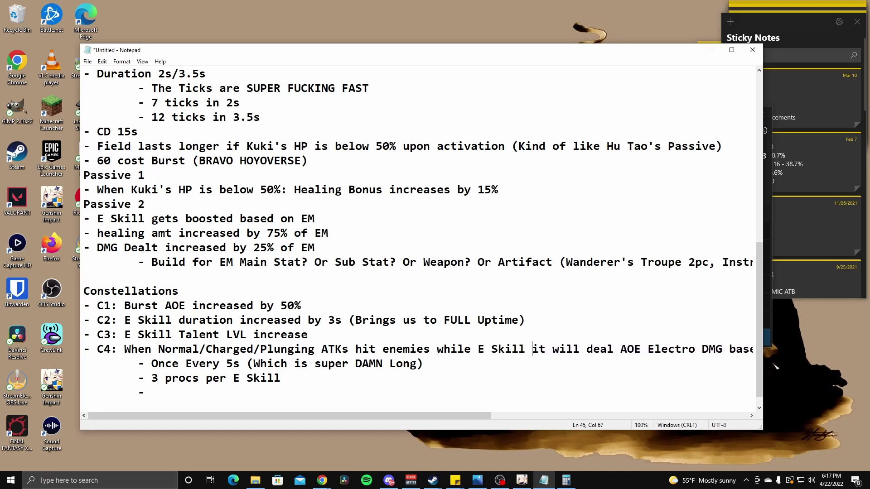
text(is active, i)
mouse_move(392, 415)
mouse_down()
mouse_move(532, 415)
mouse_move(408, 415)
mouse_up()
key(Return)
click(198, 376)
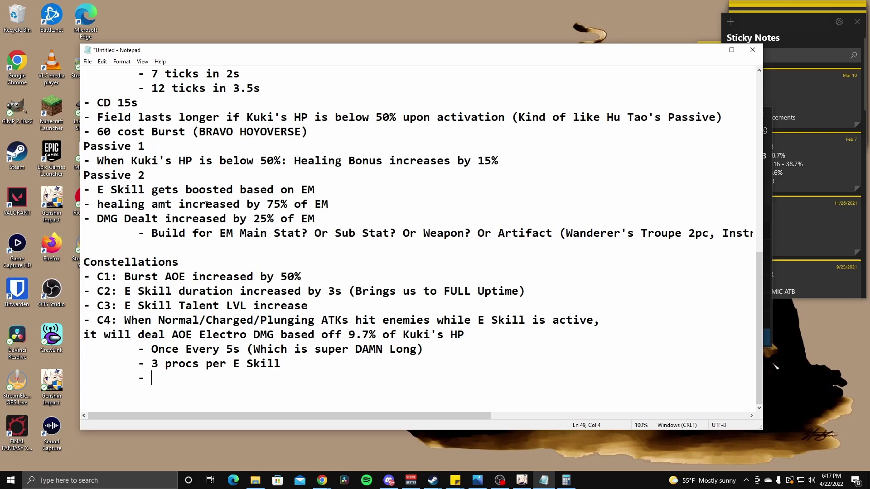
Step: Review the elemental skill notes, especially the Electro application bullet, and return to the C4 notes
scroll(206, 205, up, 9)
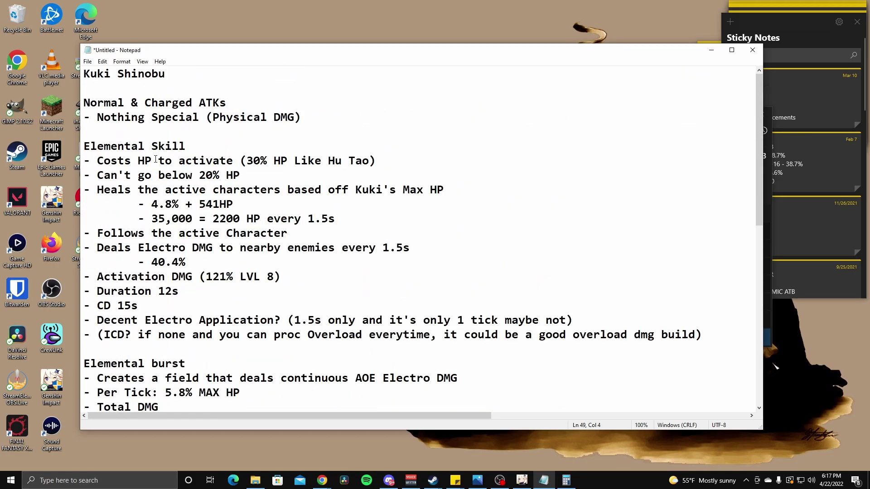
drag(104, 161, 697, 335)
click(503, 323)
drag(289, 322, 583, 322)
click(453, 292)
scroll(453, 279, down, 10)
scroll(457, 281, down, 1)
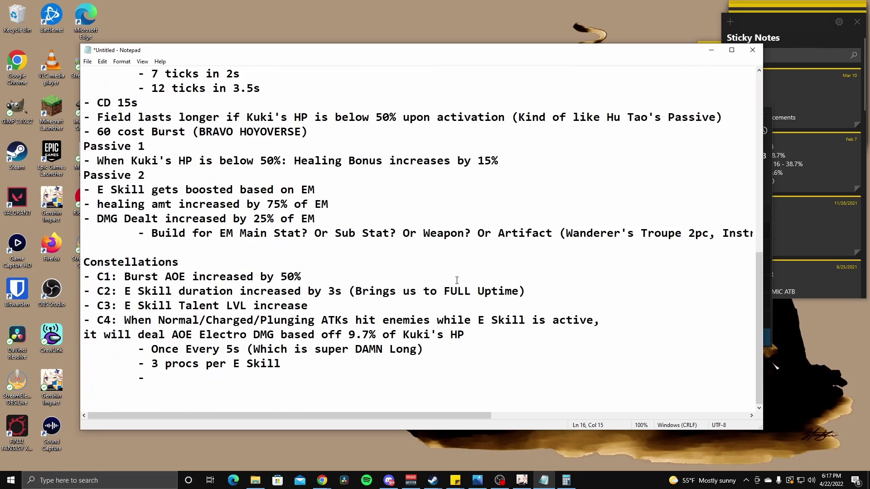
Step: Fill the empty indented bullet under C4 with "Could be good candidate for Electro Related Reactions (Decent at the very least)"
click(201, 377)
text(Could be good candidate for Electr)
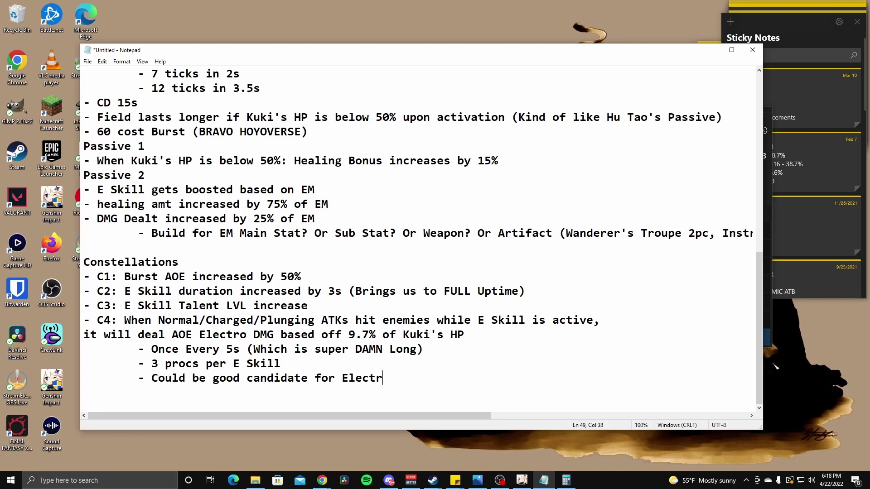
text(o Related Reactions )
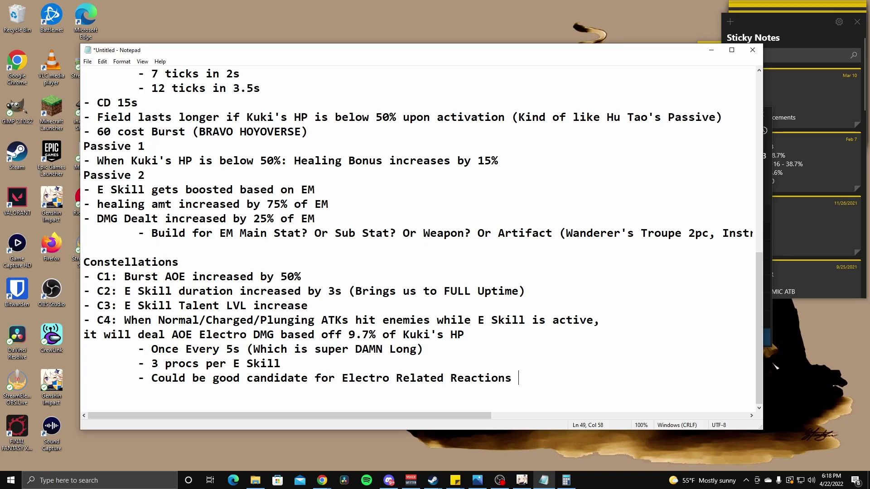
text((Decent at the very least))
key(Return)
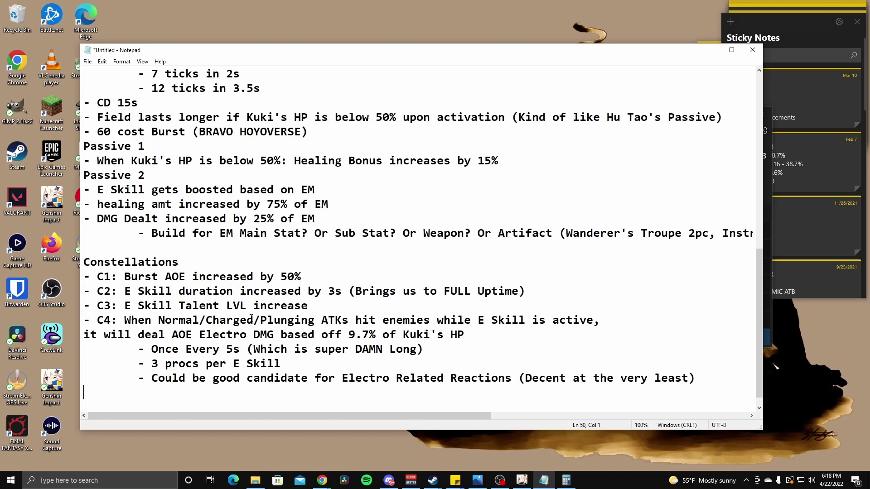
Step: Add a constellation bullet "- C5: Elemental Burst Talent LVL increase" on its own line
text(- C5: Elemental Bur)
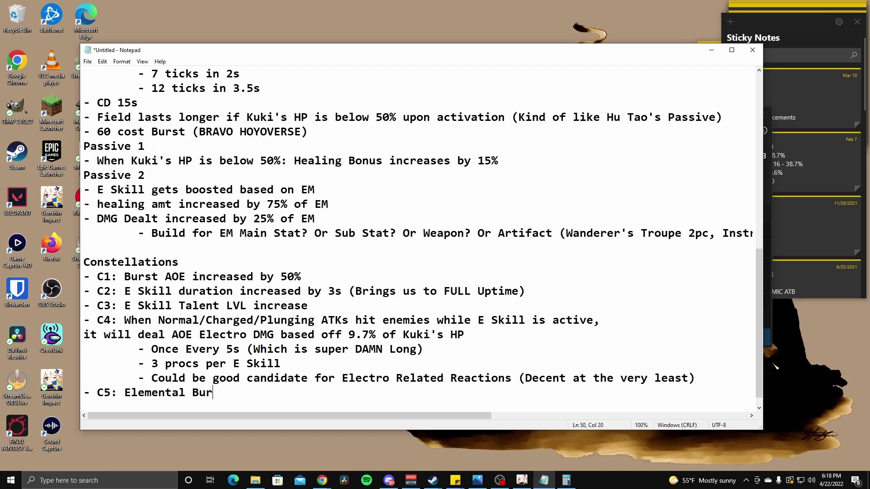
text(st Talent LVL increase)
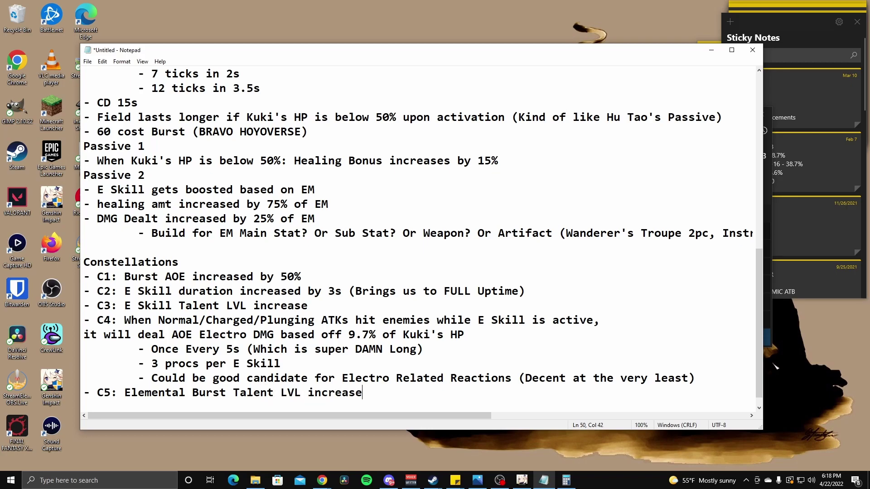
key(Return)
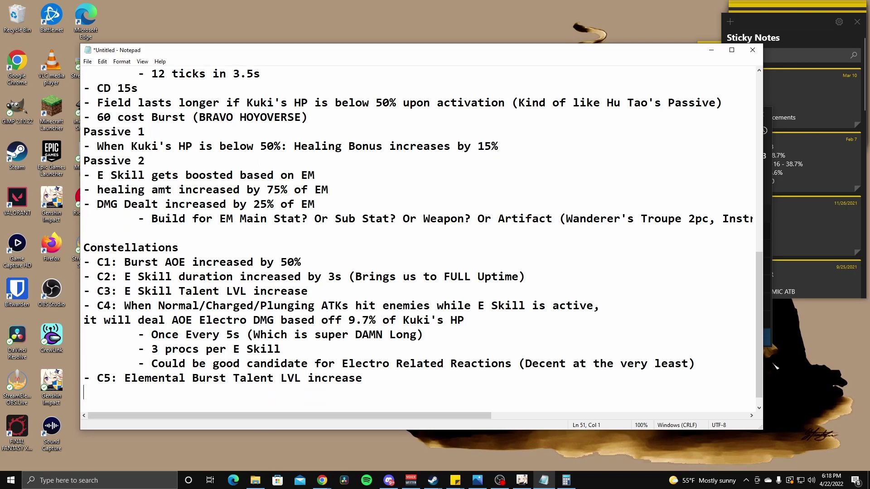
Step: Add "- C6: Two Things" with an indented bullet below it: "- 1. She will not DIE once (Occurs every 60s)"
text(- C6:)
text(Two Things)
key(Return)
key(Tab)
text(- 1. She)
text( will not DIE)
text( if  once (Occurs )
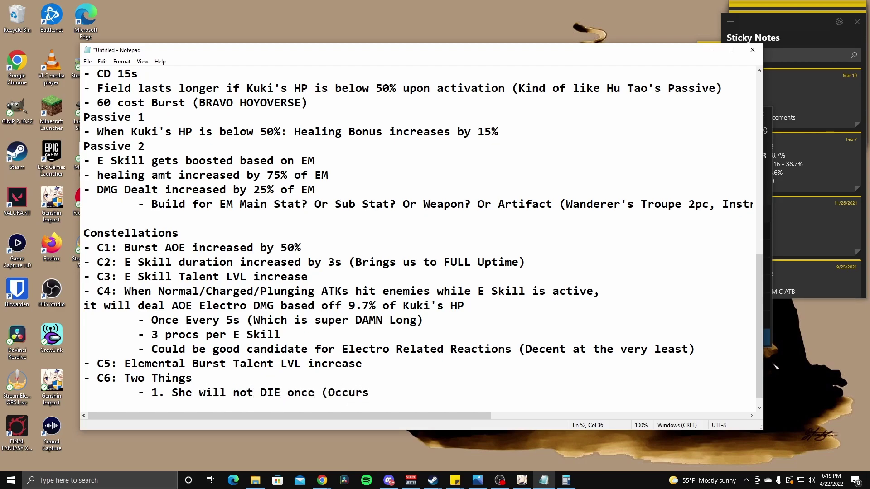
text(every 60s))
Step: Replace "once" in the first C6 point with "if she takes lethal DMG"
click(287, 393)
text(if)
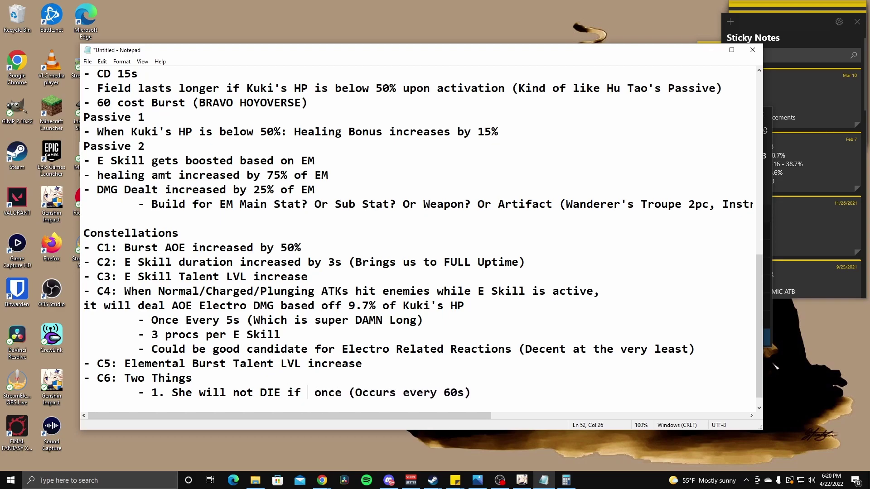
key(Delete)
key(Delete)
key(Delete)
key(Delete)
key(Delete)
text(she takes lethal DMG)
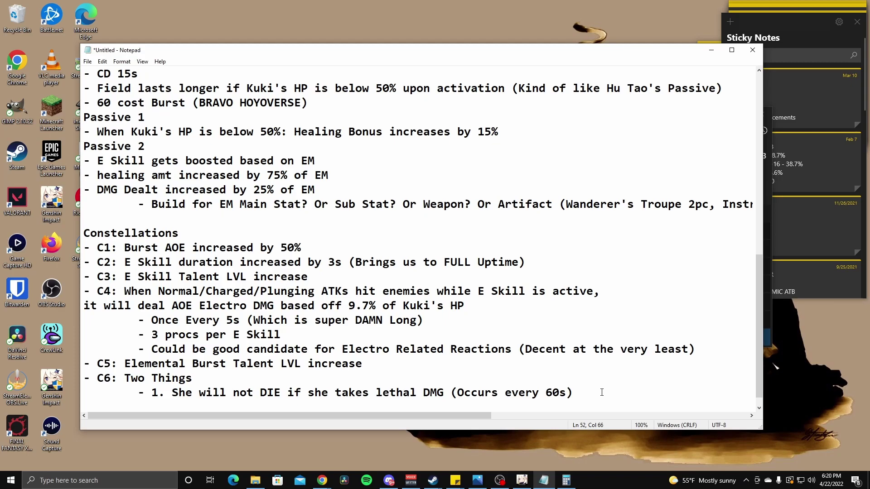
Step: Add the indented C6 point "- 2. When Below 25%, gains 150 EM for 15s (every 60s) (The cooldown sucks it's too long)"
key(Return)
key(Tab)
text(- 2.)
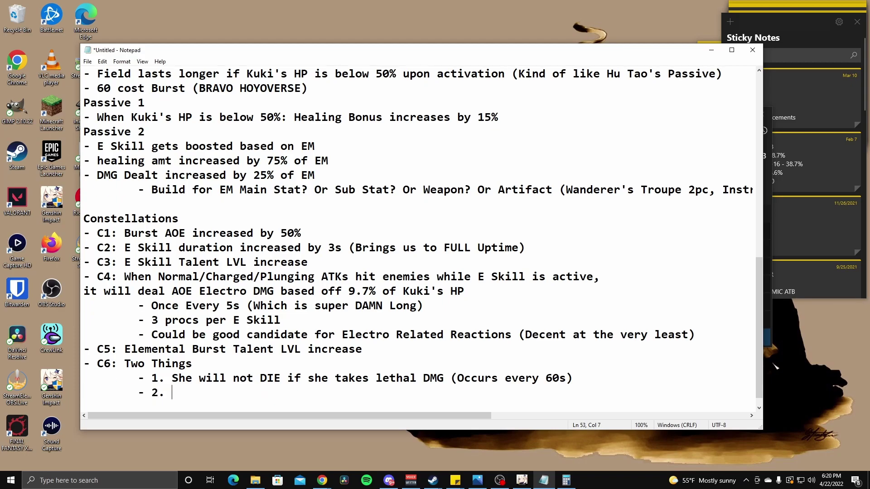
text( When Below 25)
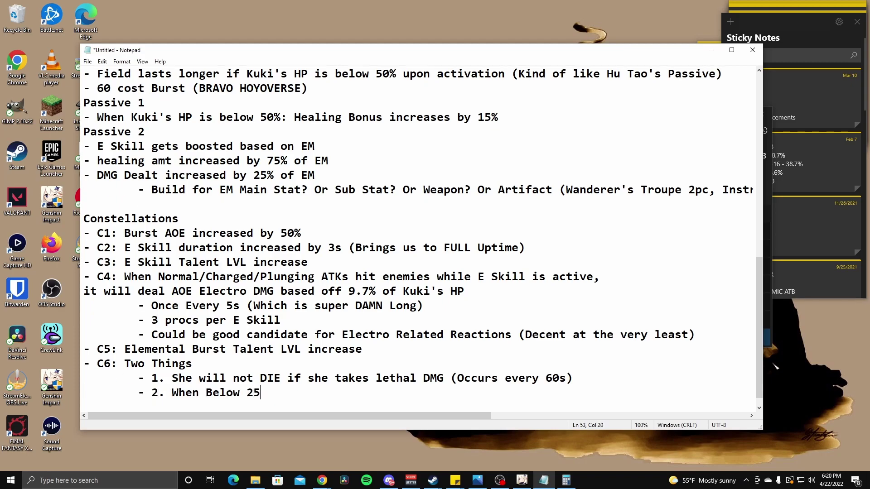
text(%, gains 150 EM)
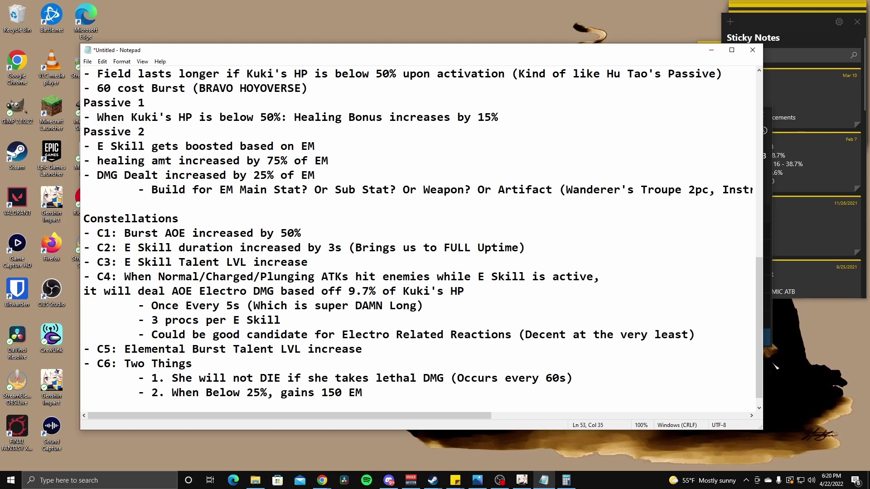
text( for 15s (every 60s))
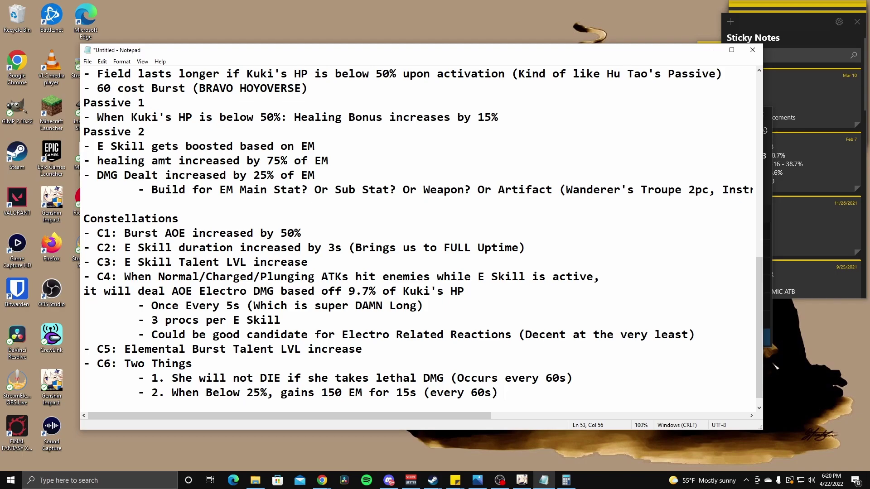
text((The cooldown sucks)
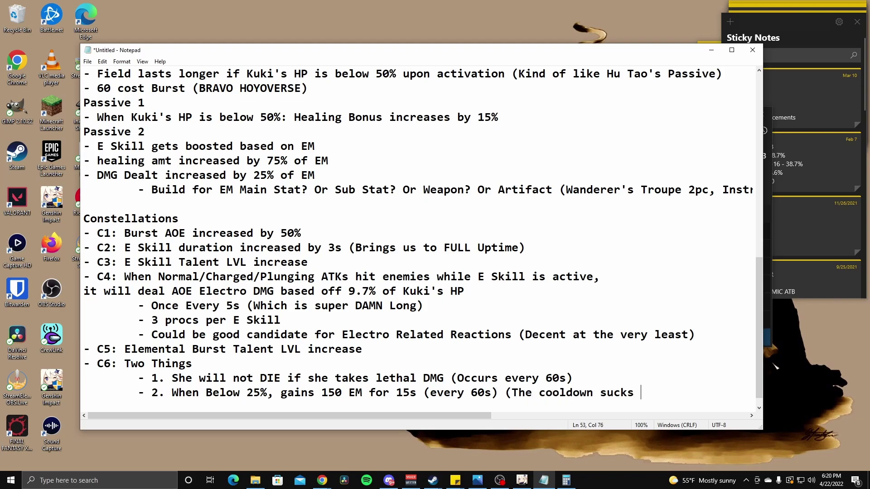
text( it's too long))
key(Return)
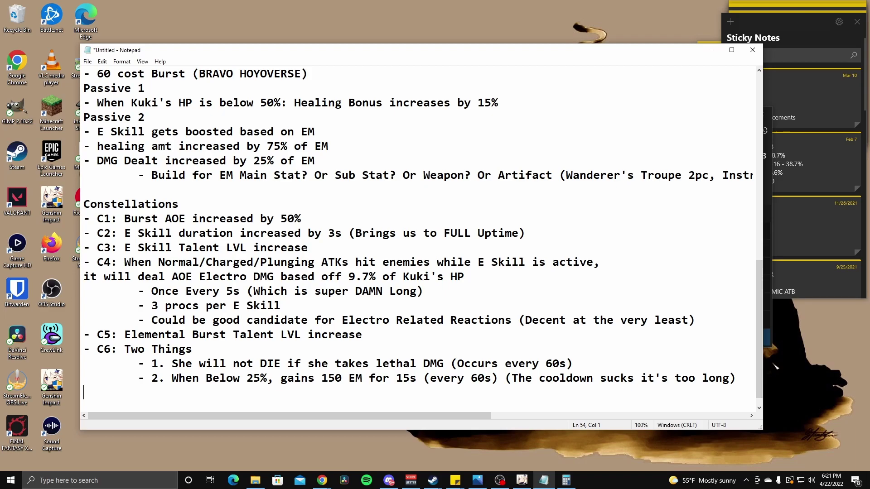
Step: Add an indented C6 bullet: "- Synergizes with Passive Ability (Don't know what type of DMG Bonus she gets though)"
key(alt+Tab)
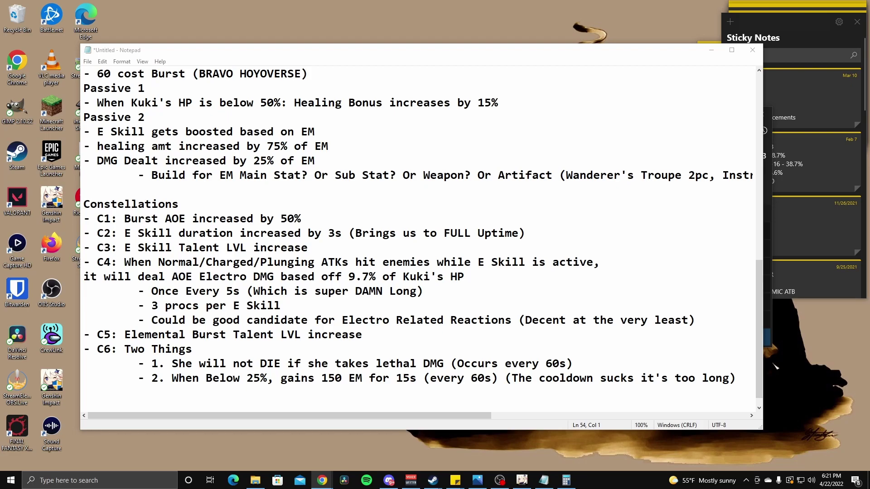
click(421, 393)
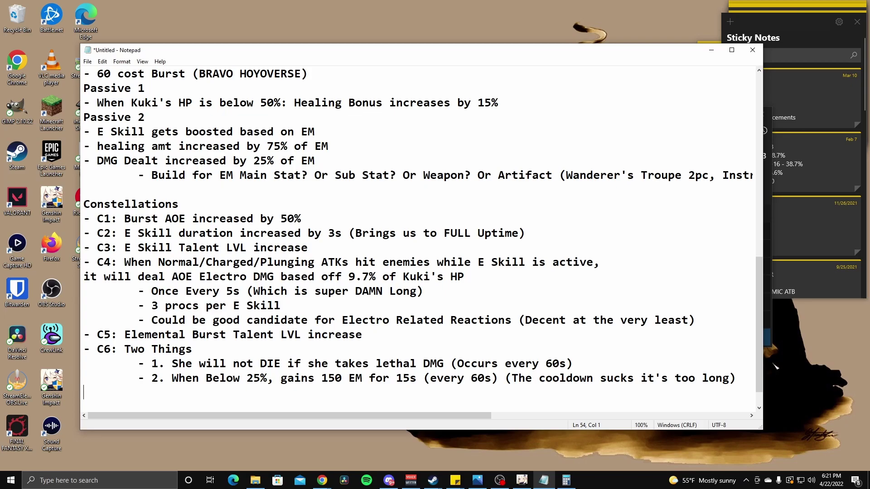
text(- Synergizes with)
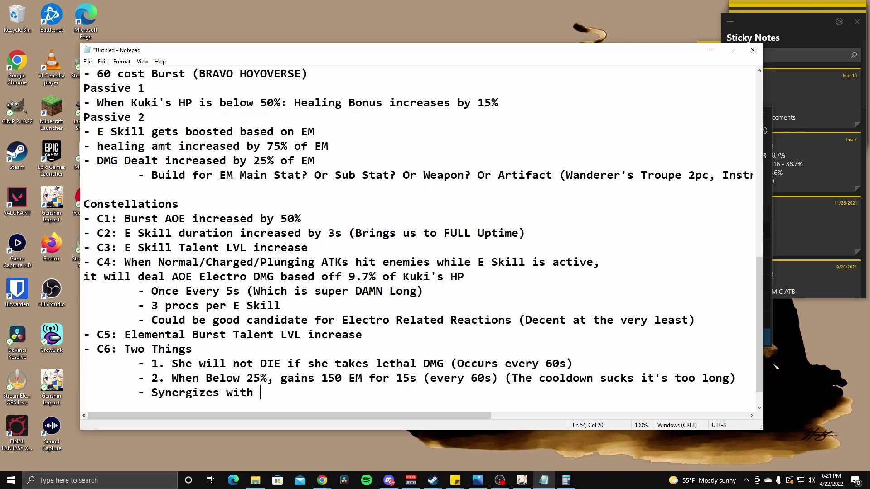
text( Passive Ability (Don't know what type of DMG Bonus she g)
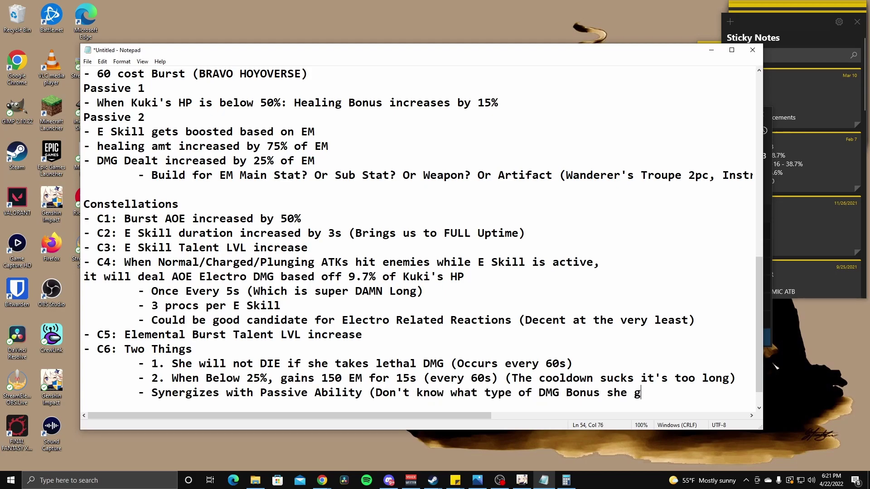
text(ets though))
key(Return)
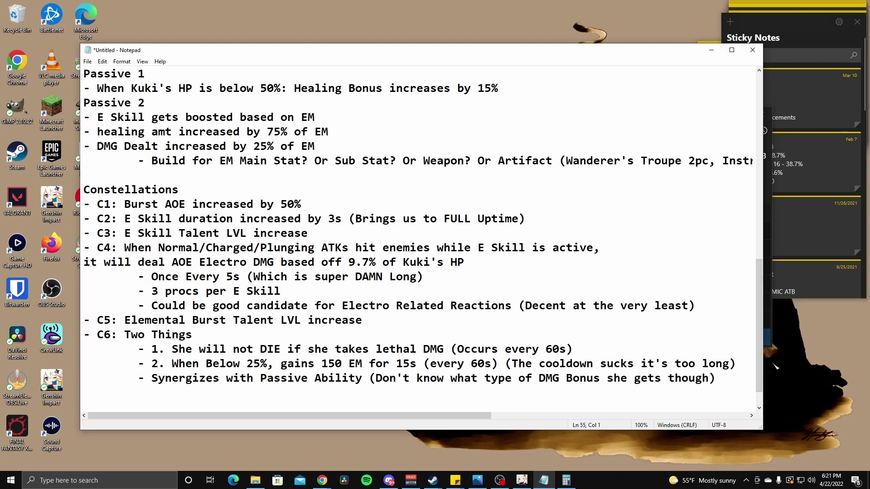
Step: Review the passive, constellation and burst notes, and highlight the elemental skill's bullet about ICD and an Overload damage build
key(alt+Tab)
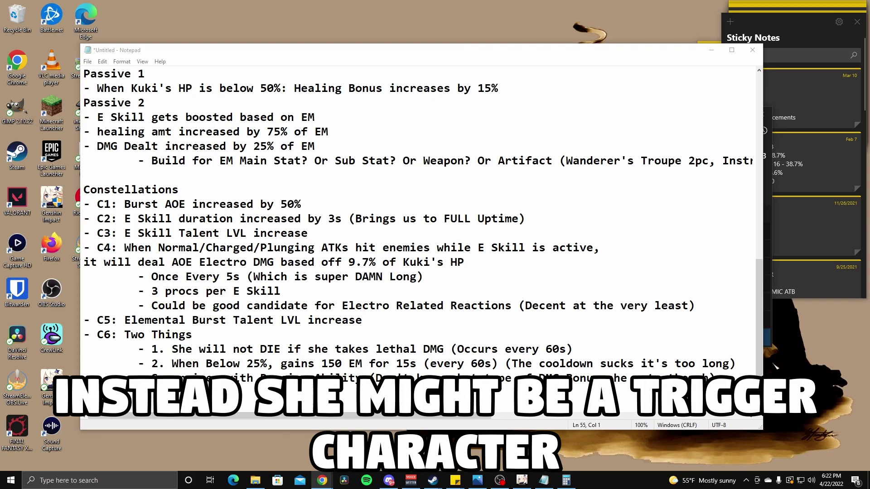
scroll(453, 228, up, 3)
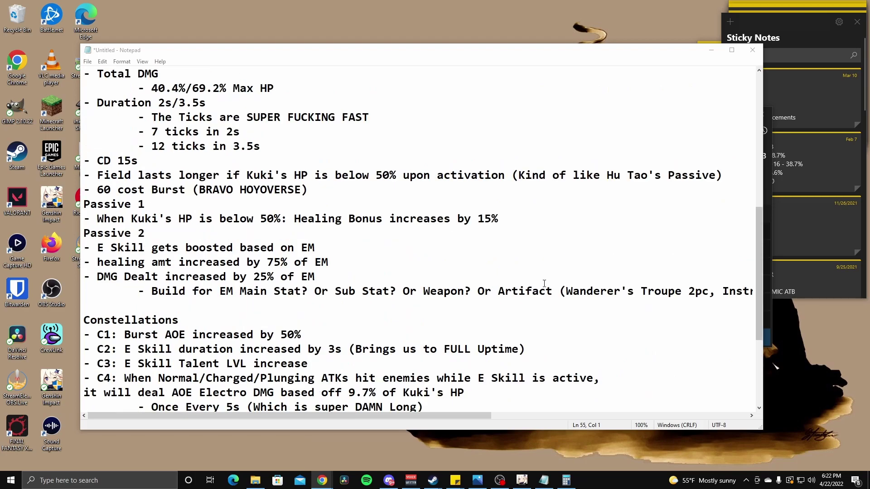
scroll(474, 250, down, 4)
scroll(474, 250, up, 1)
scroll(473, 250, down, 1)
scroll(473, 250, up, 1)
scroll(474, 250, down, 1)
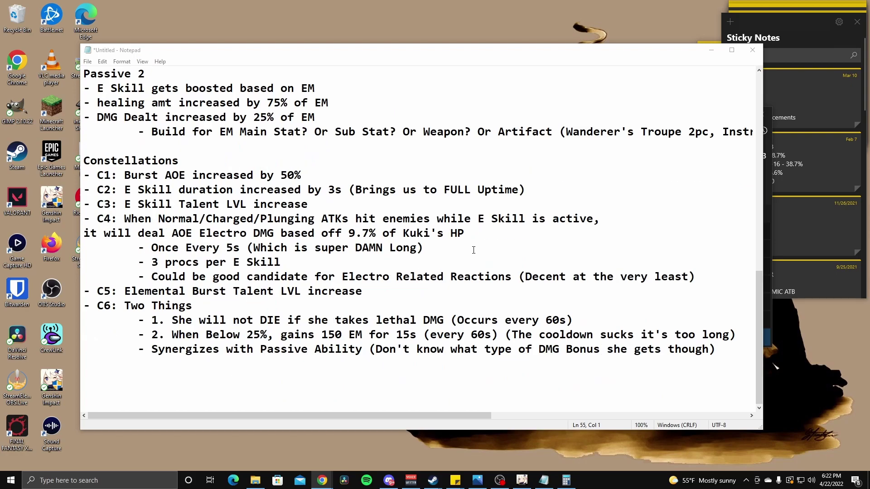
scroll(473, 250, up, 3)
scroll(473, 250, down, 3)
scroll(471, 248, up, 6)
scroll(521, 248, up, 5)
scroll(521, 247, down, 2)
mouse_move(104, 234)
mouse_down()
mouse_move(699, 242)
mouse_move(97, 228)
mouse_up()
click(716, 233)
click(100, 233)
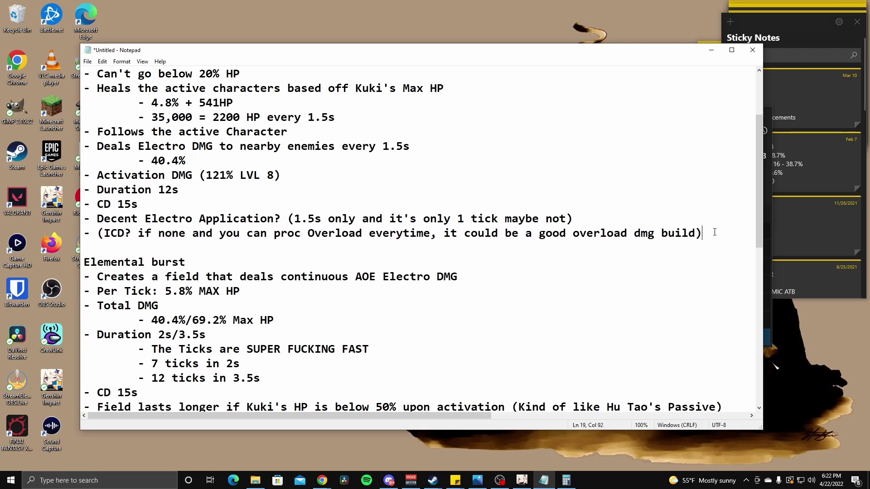
drag(715, 232, 190, 241)
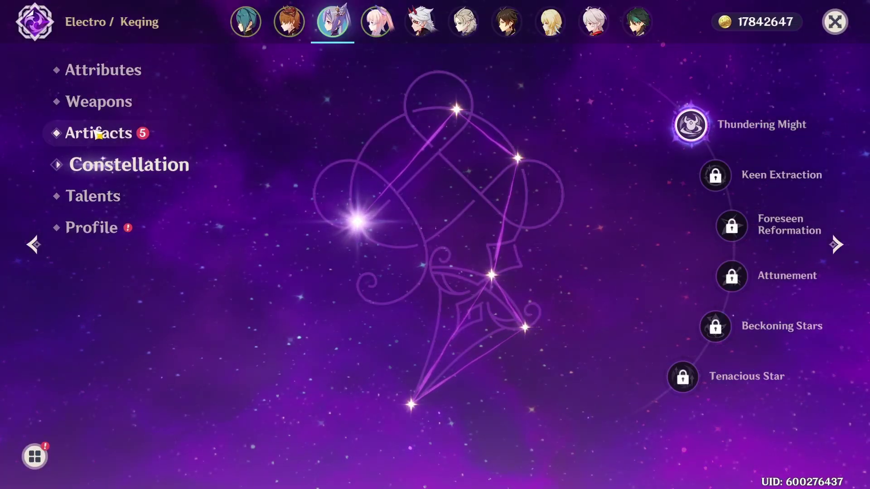
Step: In Genshin Impact, open Keqing's artifacts and examine the stats of the Instructor set's sands pieces
click(96, 132)
click(515, 366)
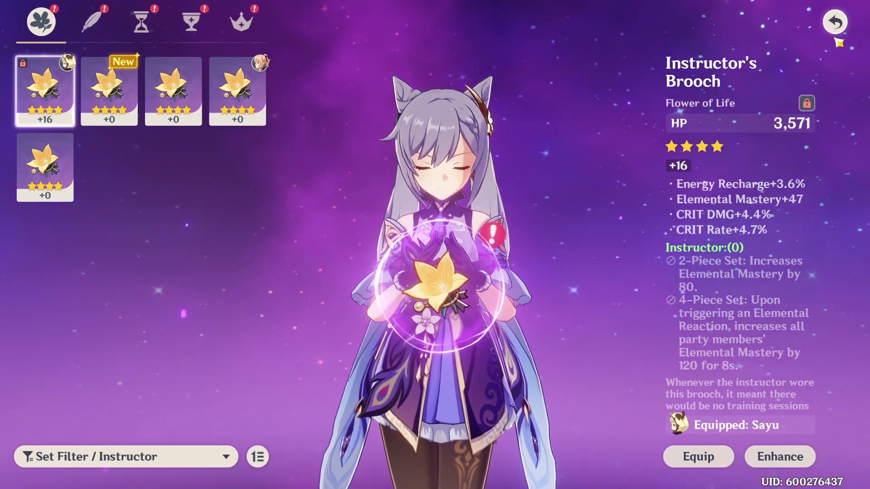
click(141, 22)
click(109, 93)
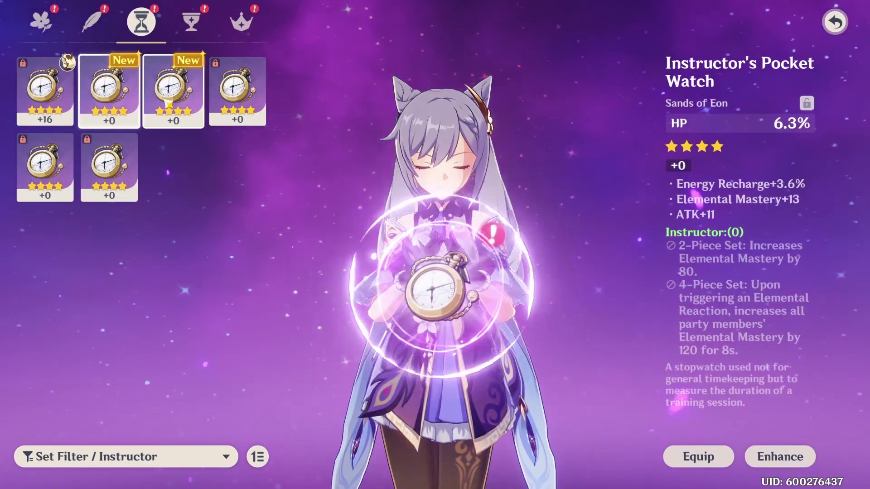
click(173, 93)
click(120, 106)
click(173, 93)
click(108, 167)
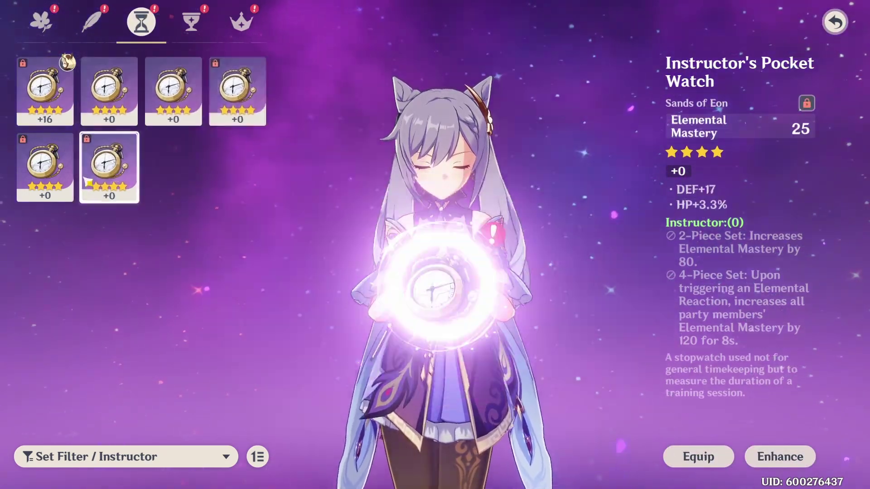
click(45, 168)
click(109, 168)
click(213, 97)
Step: Examine the main stats and substats of the Instructor set's goblets and circlets
click(191, 22)
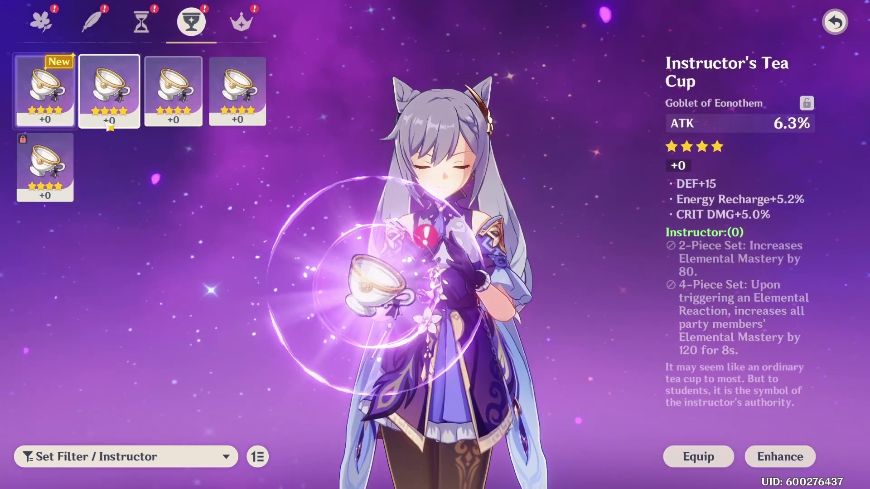
click(108, 93)
click(238, 93)
click(45, 167)
click(241, 23)
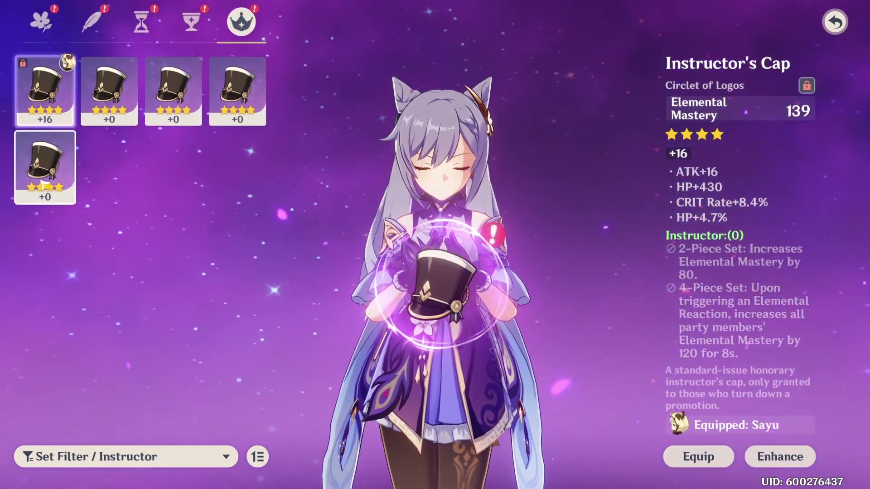
click(213, 113)
click(45, 168)
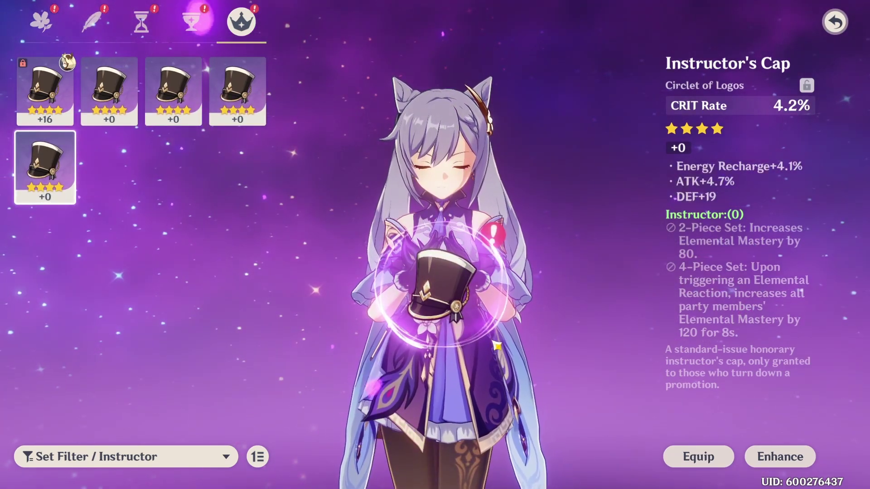
Step: Recheck the Instructor goblets one by one, and compare them with the unlevelled Instructor circlets
key(q)
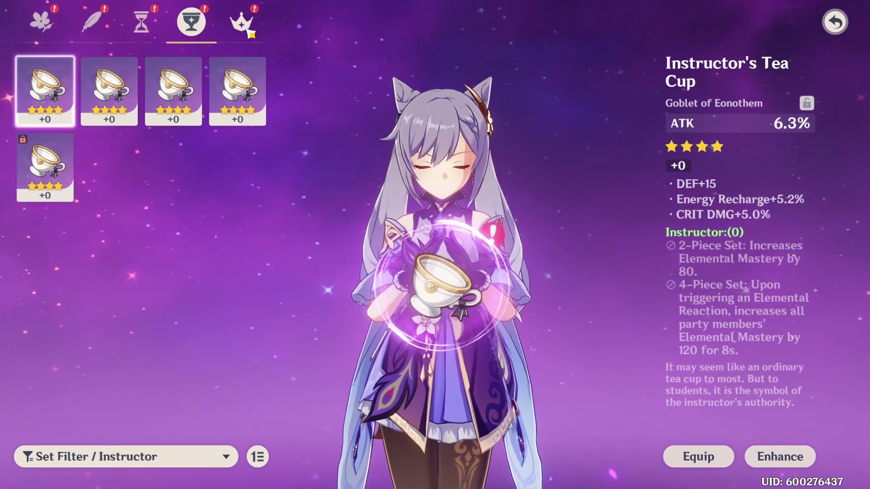
click(109, 91)
click(238, 91)
click(174, 91)
click(45, 168)
key(e)
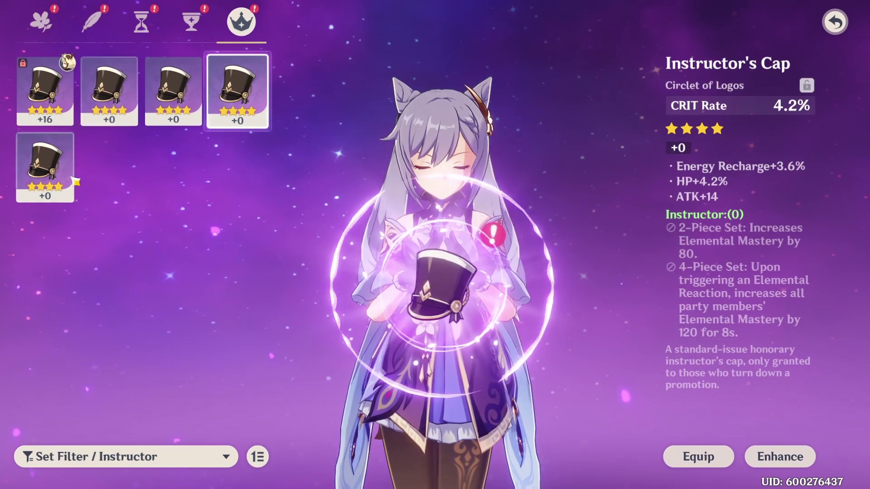
click(173, 91)
Step: Look back through the Instructor goblet and sands slots, and return to the +16 Elemental Mastery circlet
key(q)
key(e)
key(q)
key(q)
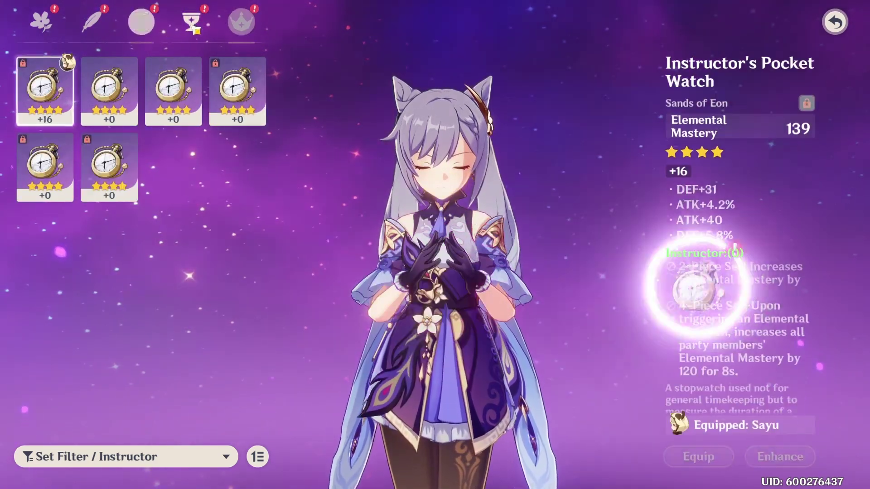
key(e)
key(e)
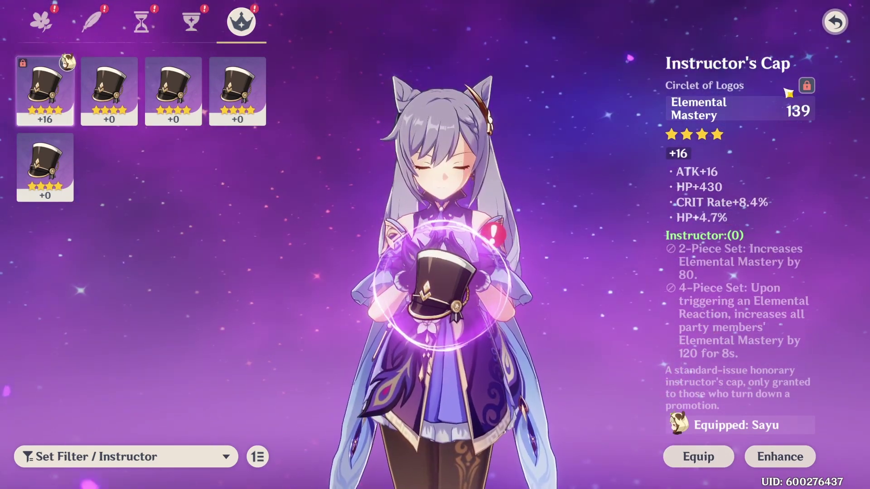
Step: Examine the main stats and substats of the Instructor flowers, comparing the +16 piece with the unlevelled ones
click(41, 21)
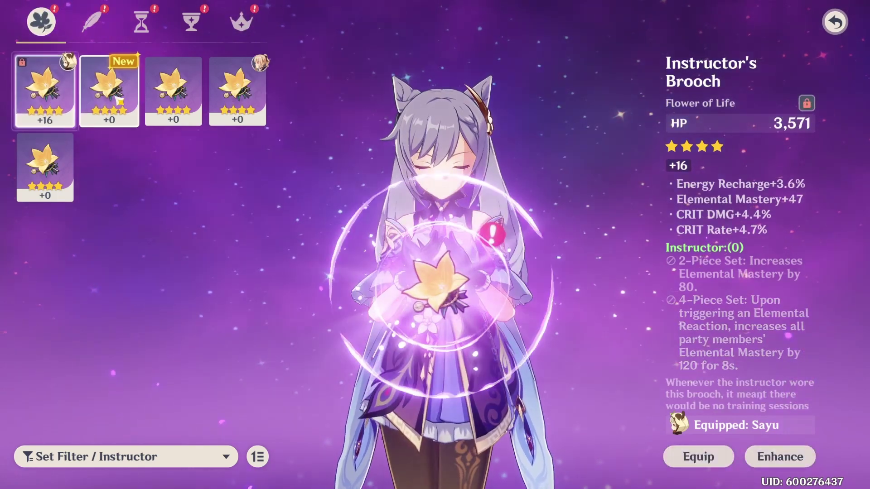
click(173, 91)
click(111, 93)
click(45, 168)
click(118, 104)
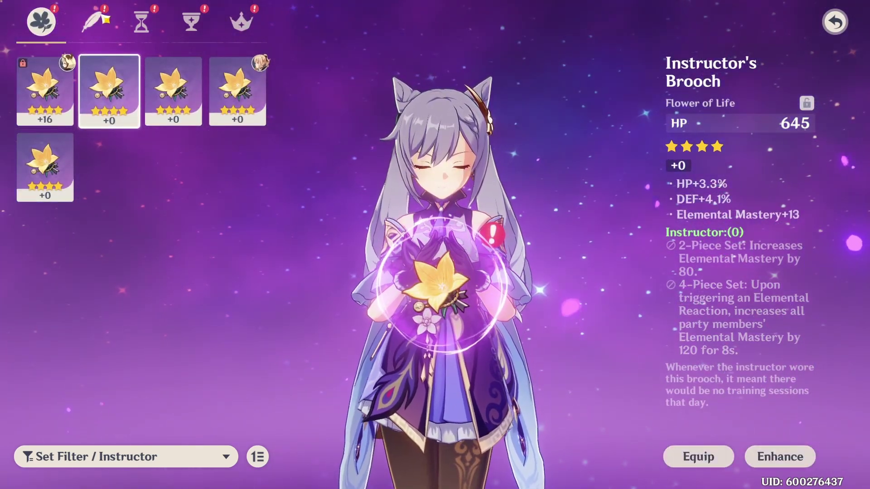
Step: Look through the Instructor plume, sands, circlet and goblet slots once more, and leave the artifact selection
click(92, 20)
click(143, 22)
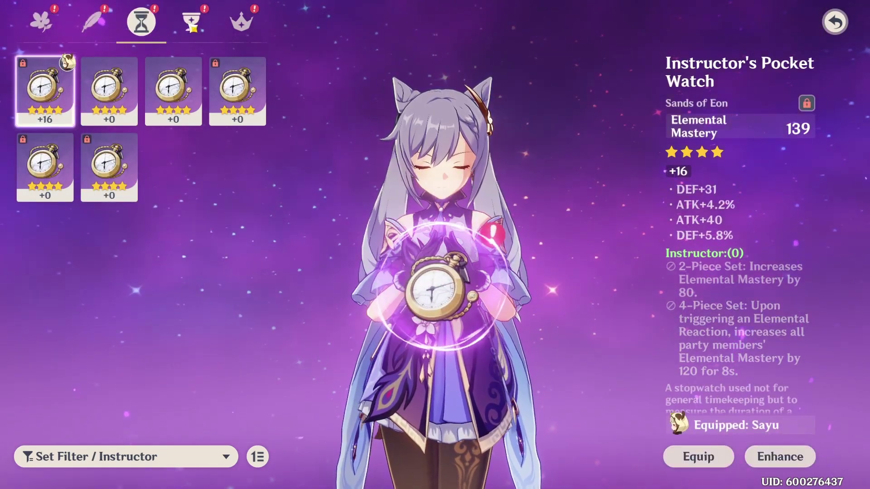
click(241, 21)
click(191, 21)
click(92, 20)
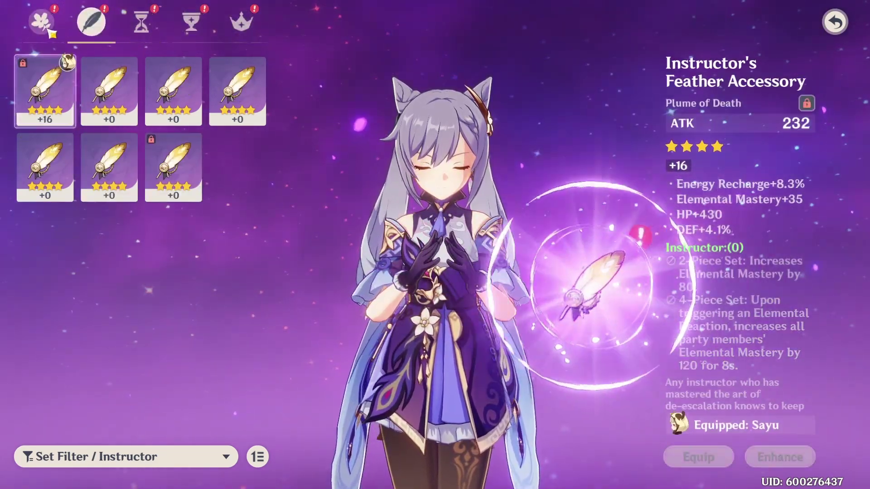
click(41, 21)
key(Escape)
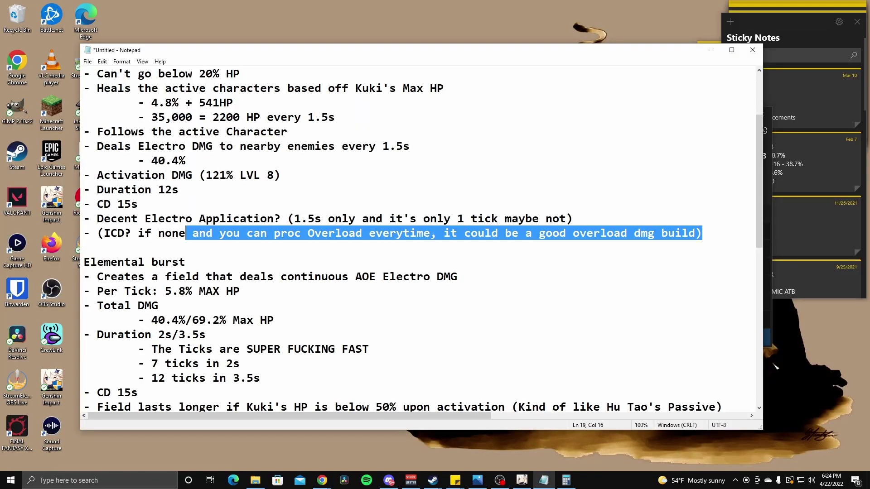
Step: Switch to the Notepad notes and review Kuki Shinobu's kit from the Elemental Skill section down to constellation C6
click(588, 277)
scroll(564, 281, down, 9)
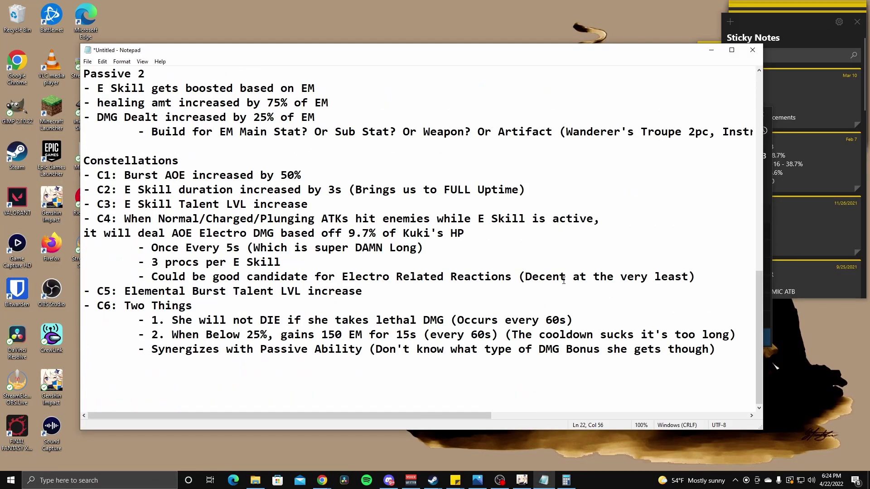
scroll(563, 281, up, 11)
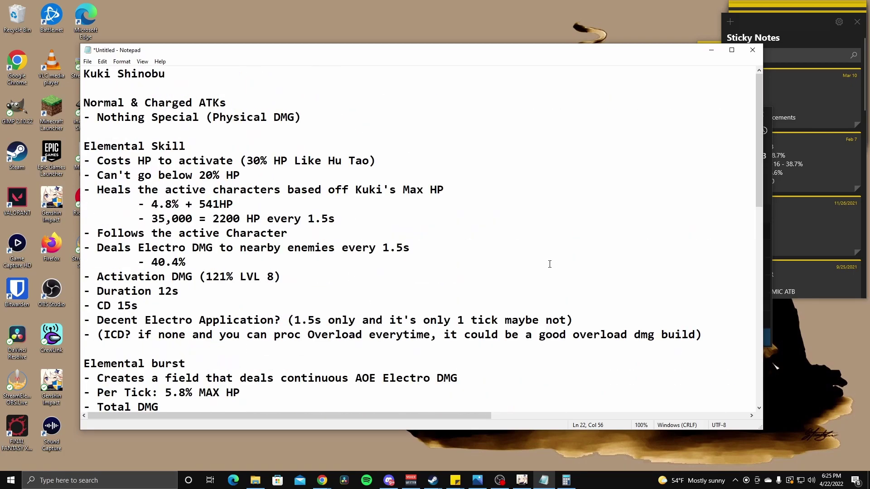
scroll(550, 264, down, 11)
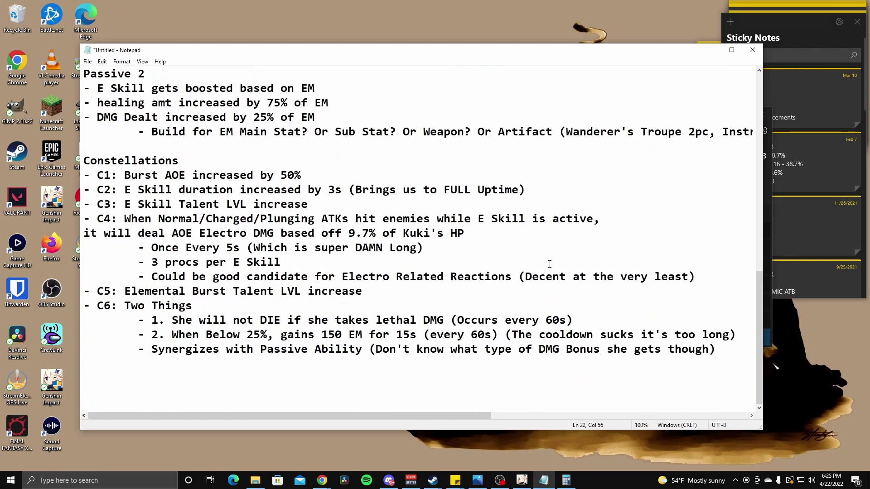
scroll(549, 264, up, 11)
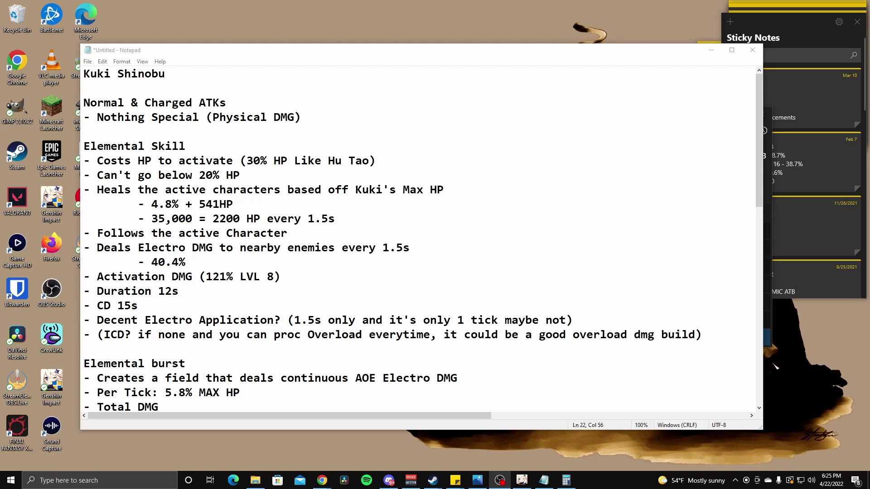
scroll(535, 230, down, 1)
scroll(525, 239, up, 1)
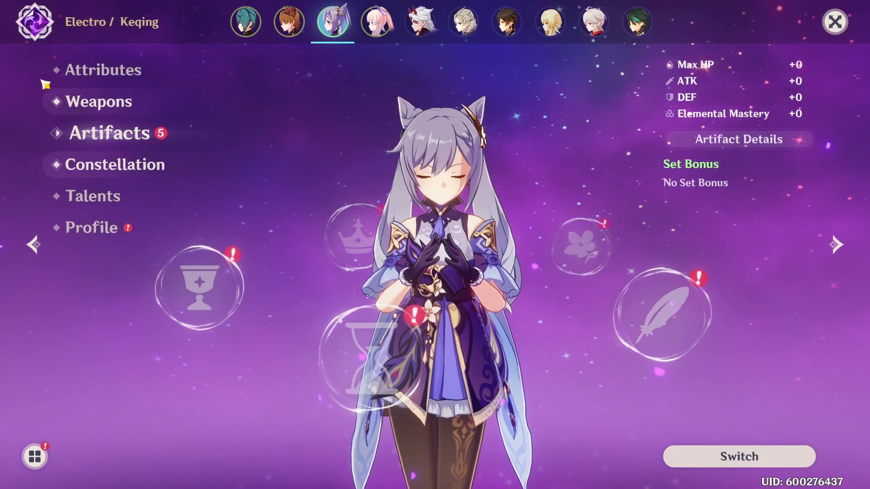
Step: Switch back to Genshin Impact, view Keqing's attributes, and close the character screen to return to the open world
click(118, 77)
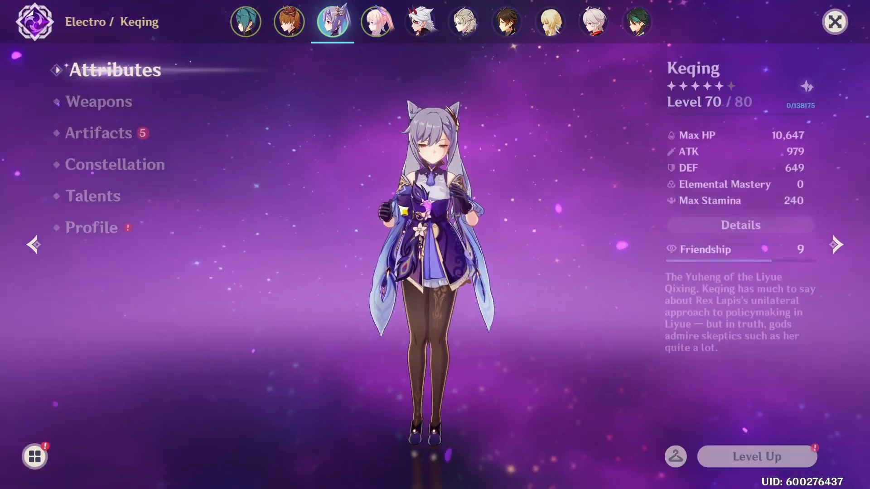
key(Escape)
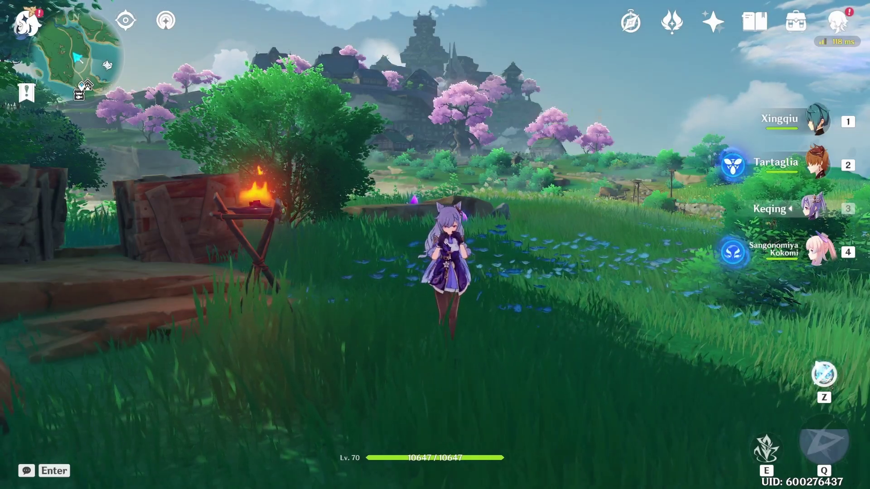